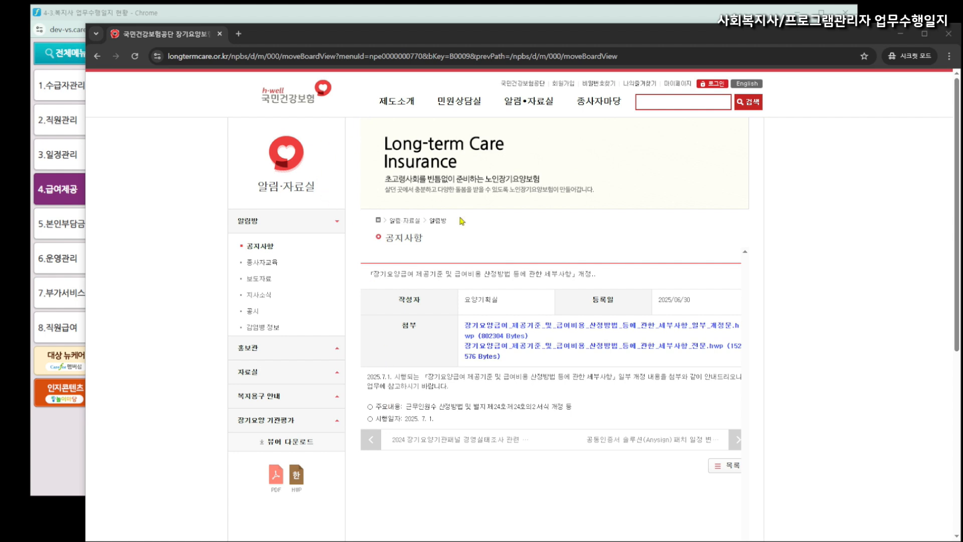
- Highlight the regulation title and the 별지 제24호 form reference in the notice text
drag(430, 380, 531, 379)
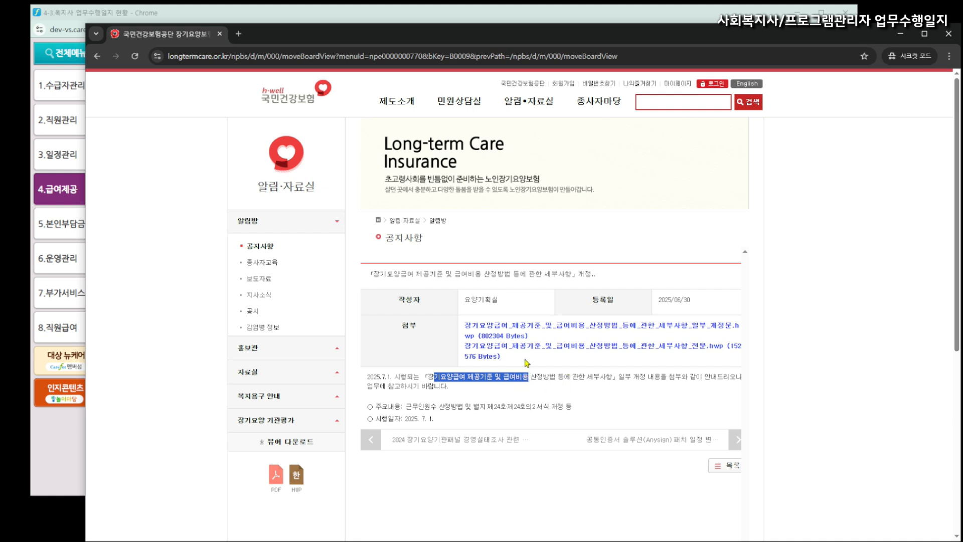
drag(473, 407, 508, 406)
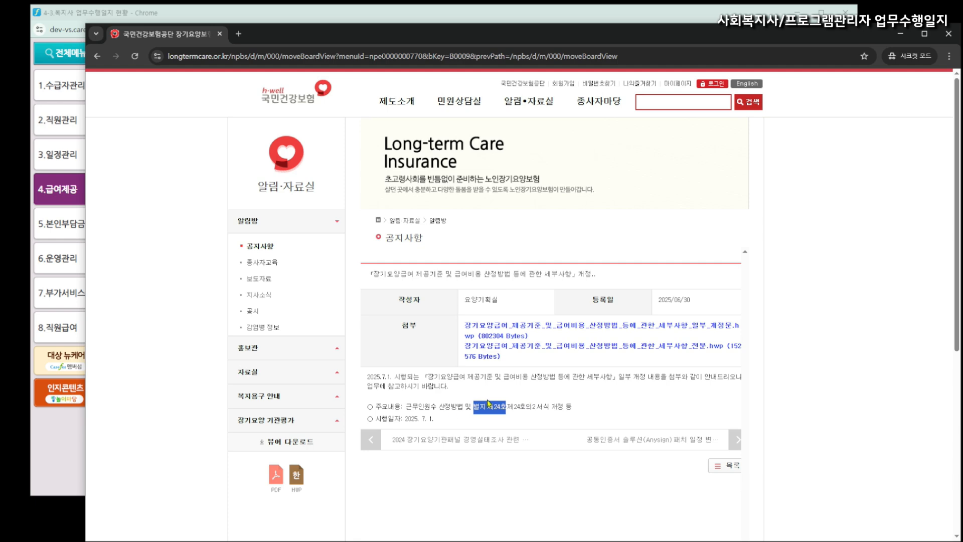
- Switch to the Hangul document 업무수행일지개정판.hwp, review the revised work log form through section 6, and minimize it
key(alt+Tab)
scroll(494, 416, up, 15)
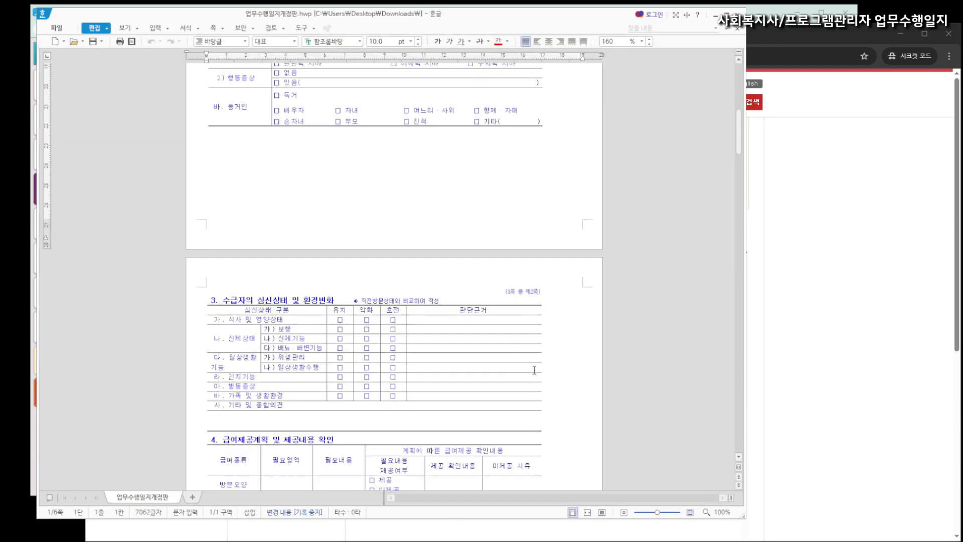
scroll(529, 386, down, 3)
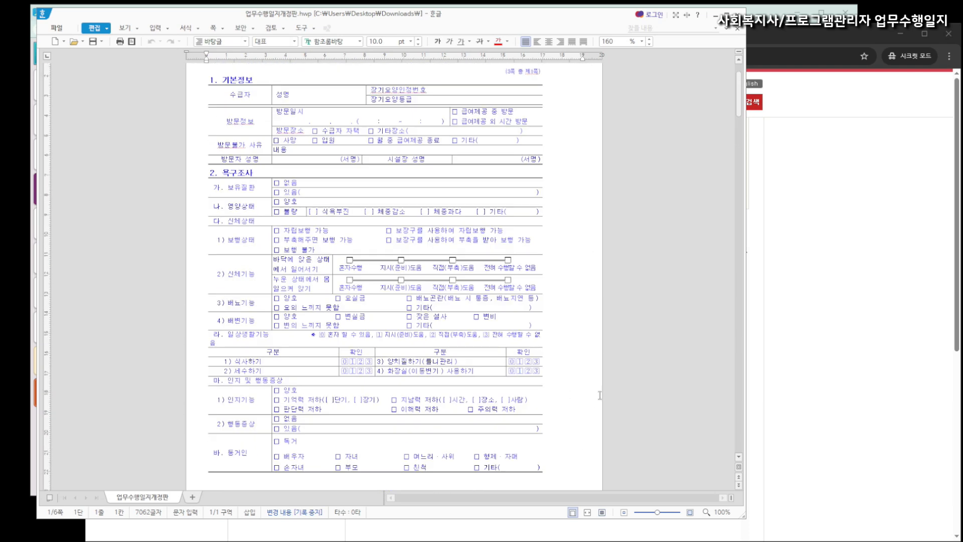
scroll(601, 395, down, 10)
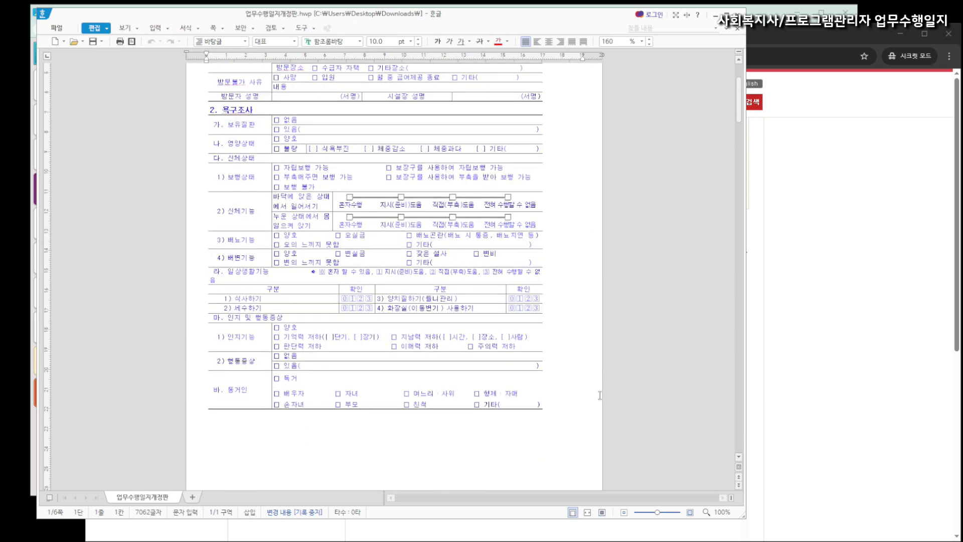
scroll(600, 395, down, 7)
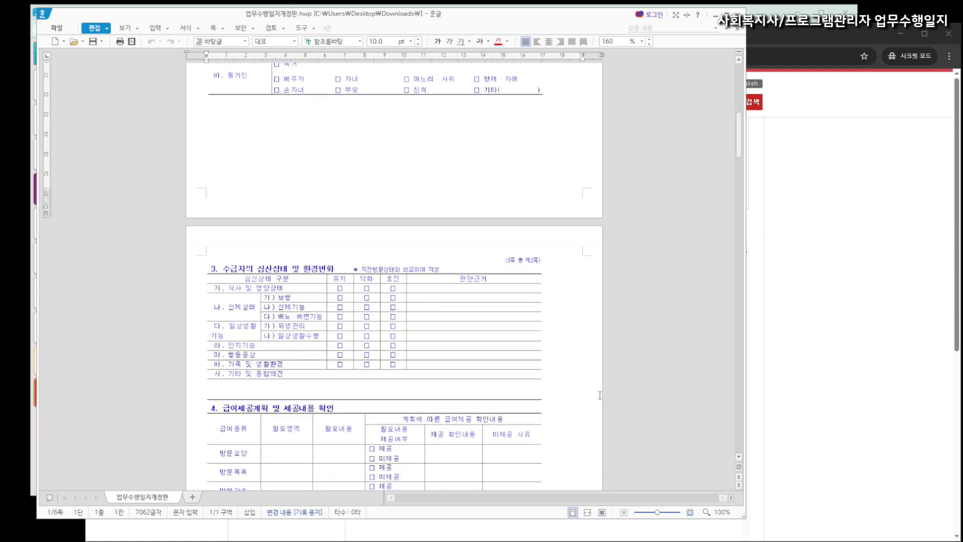
scroll(600, 395, up, 20)
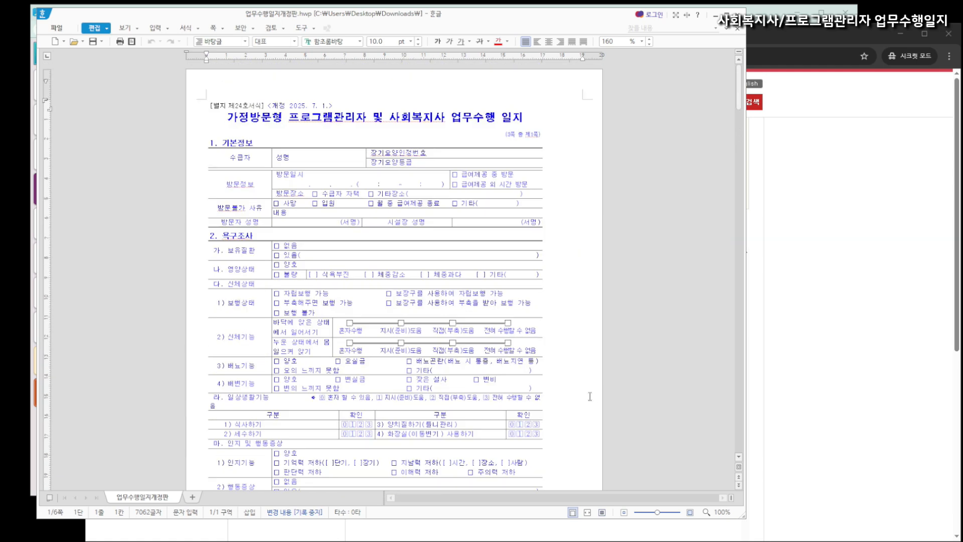
scroll(590, 397, down, 3)
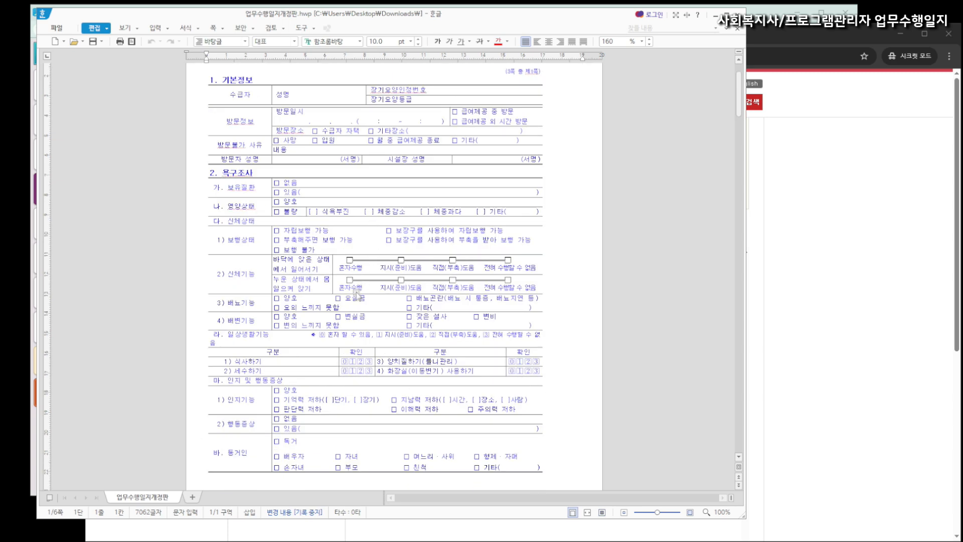
scroll(358, 296, down, 3)
scroll(355, 309, down, 15)
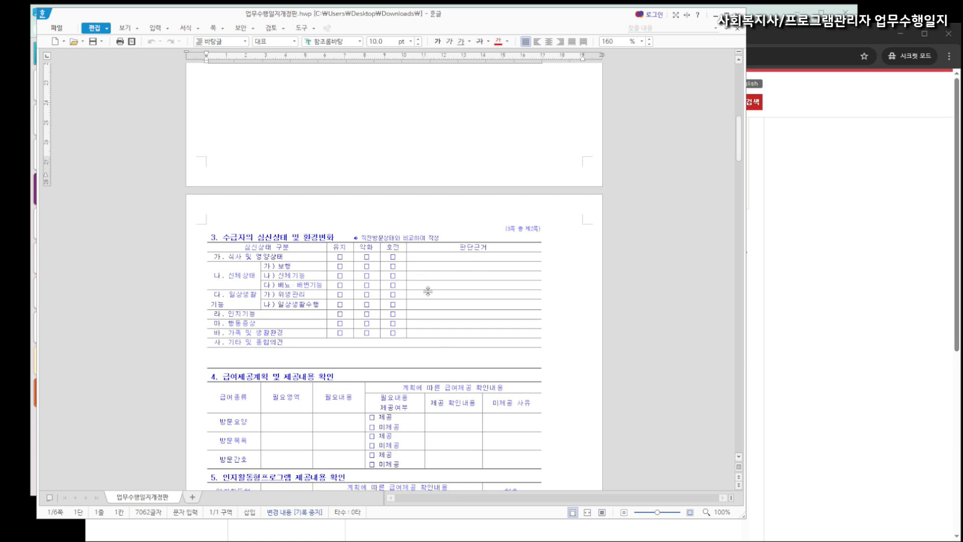
scroll(428, 294, down, 2)
scroll(428, 294, down, 3)
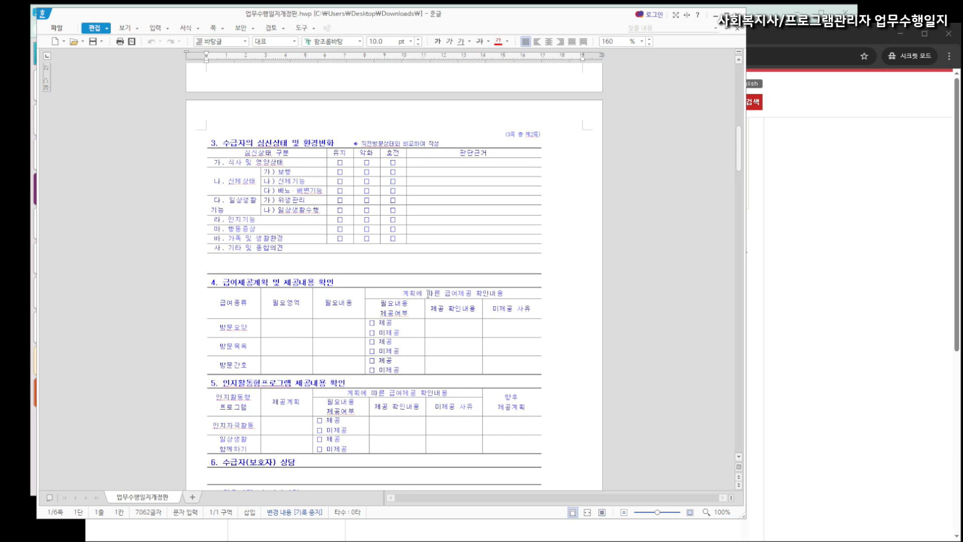
click(715, 17)
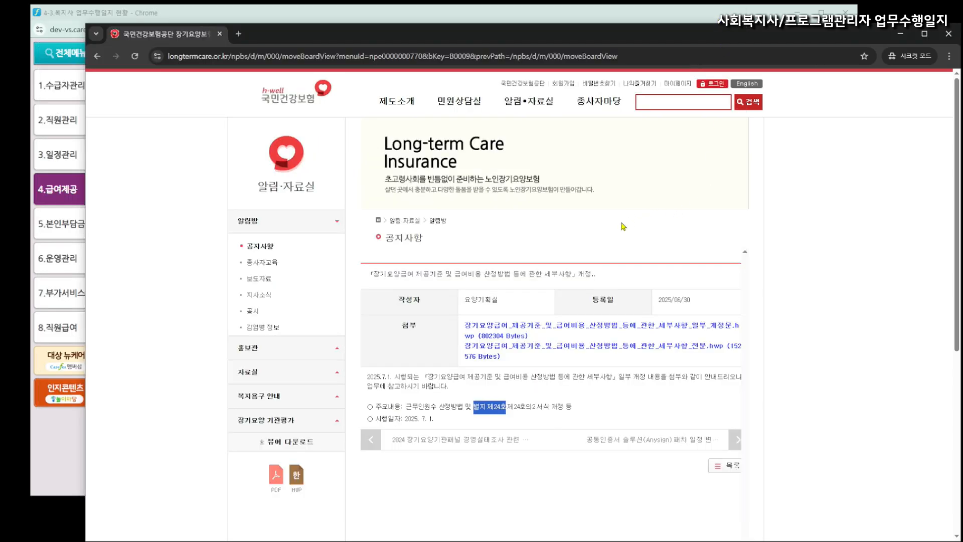
- Switch to the Carefor window and locate 4-3.복지사 업무수행일지 현황 among the 4.급여제공 pages
click(68, 460)
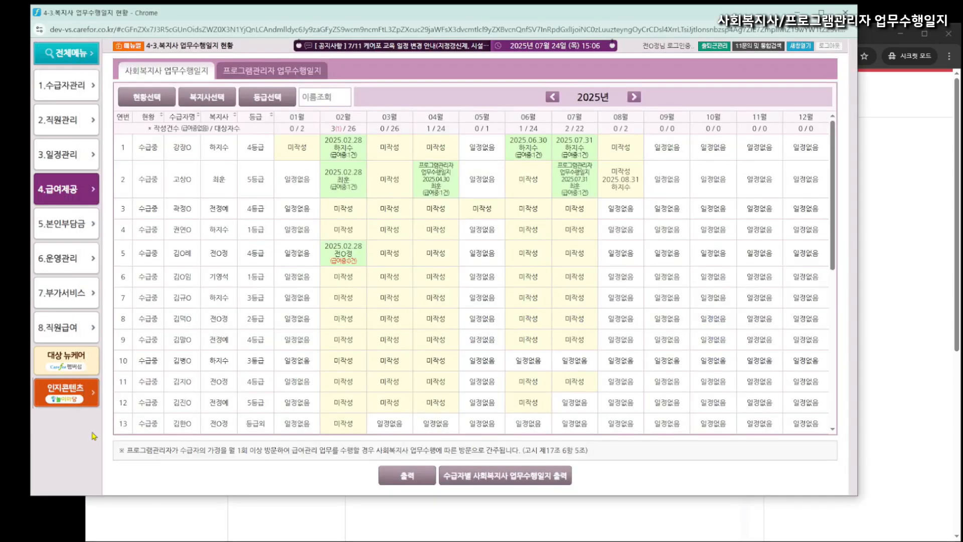
drag(146, 47, 238, 48)
click(241, 51)
click(67, 190)
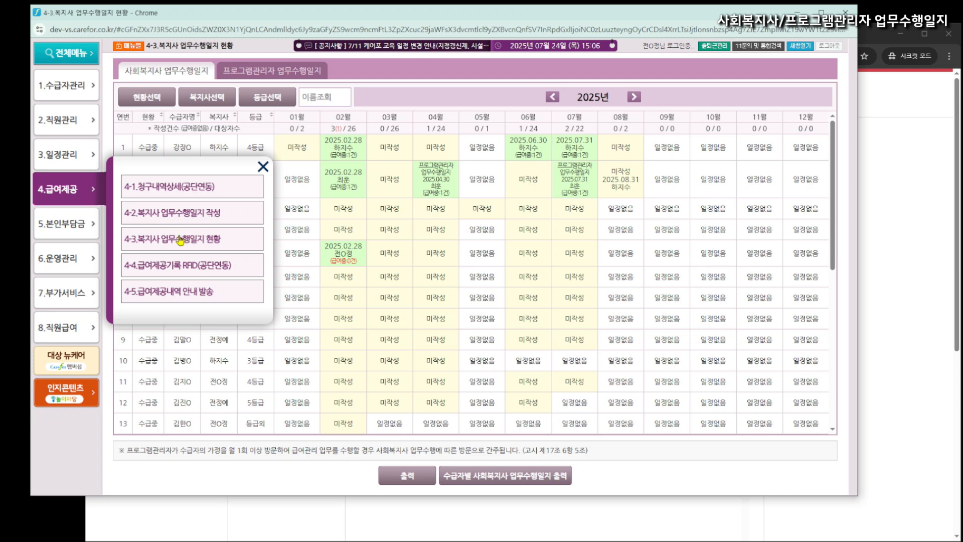
click(397, 98)
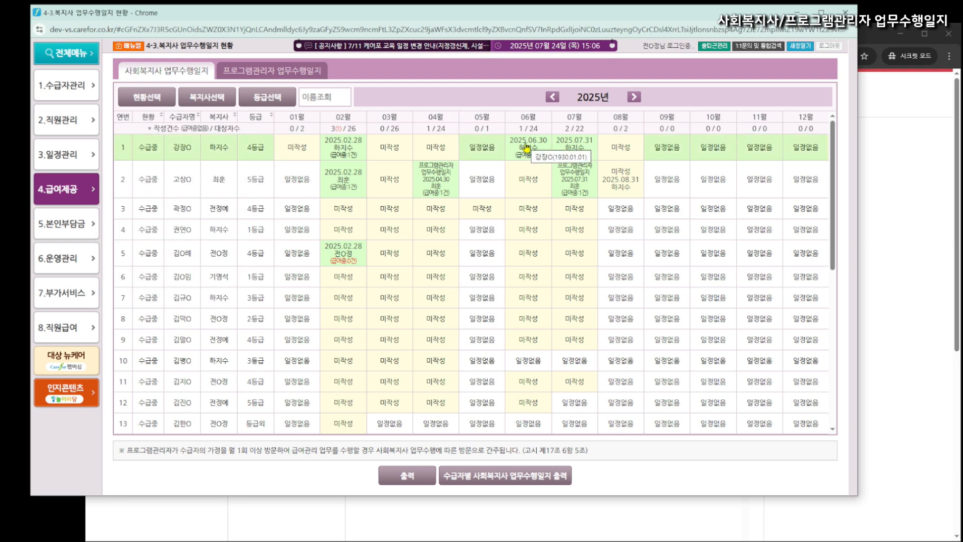
- View the unwritten June 2025 social worker log of the recipient in row 2 and close it
click(525, 179)
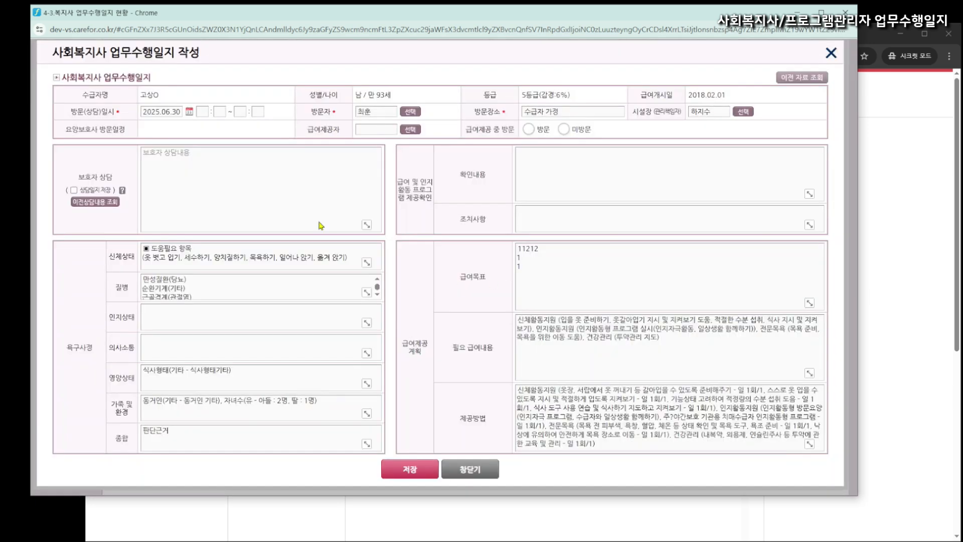
click(467, 470)
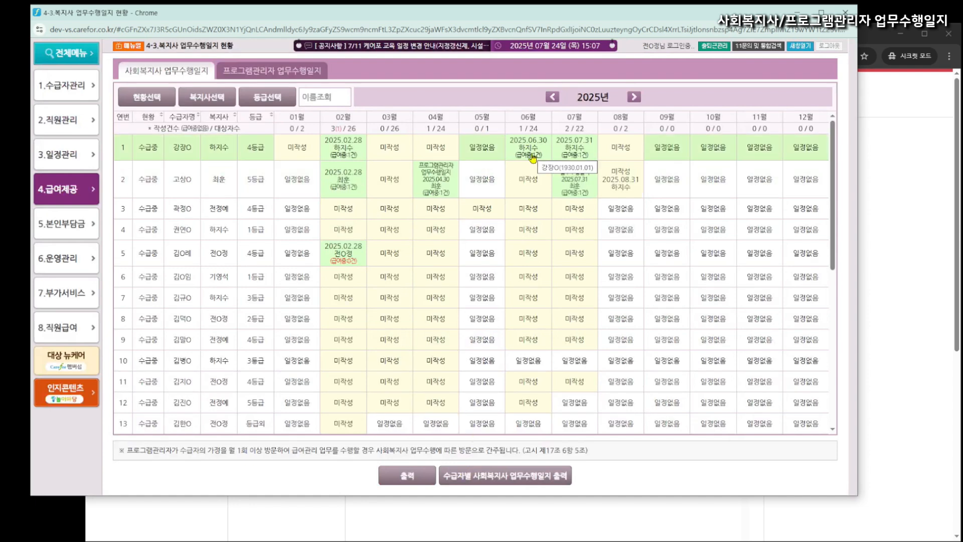
- Open the unwritten July 2025 log of the recipient in row 3 and compare it with the revised Hangul form
click(575, 209)
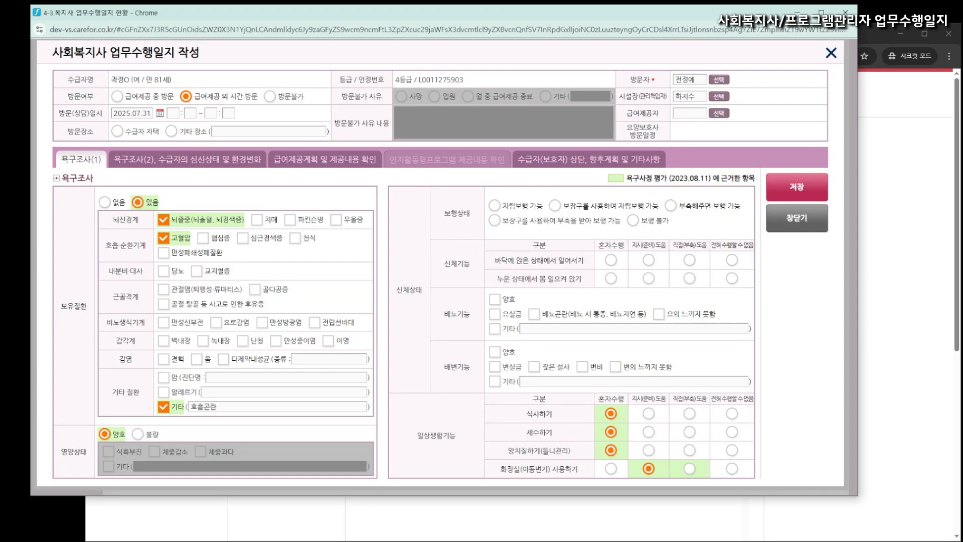
key(alt+Tab)
scroll(385, 279, up, 12)
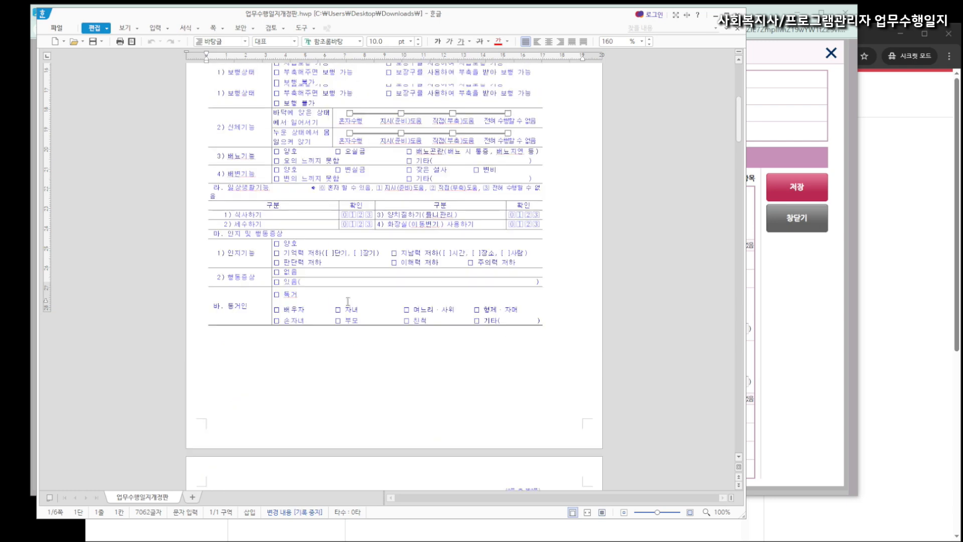
click(715, 14)
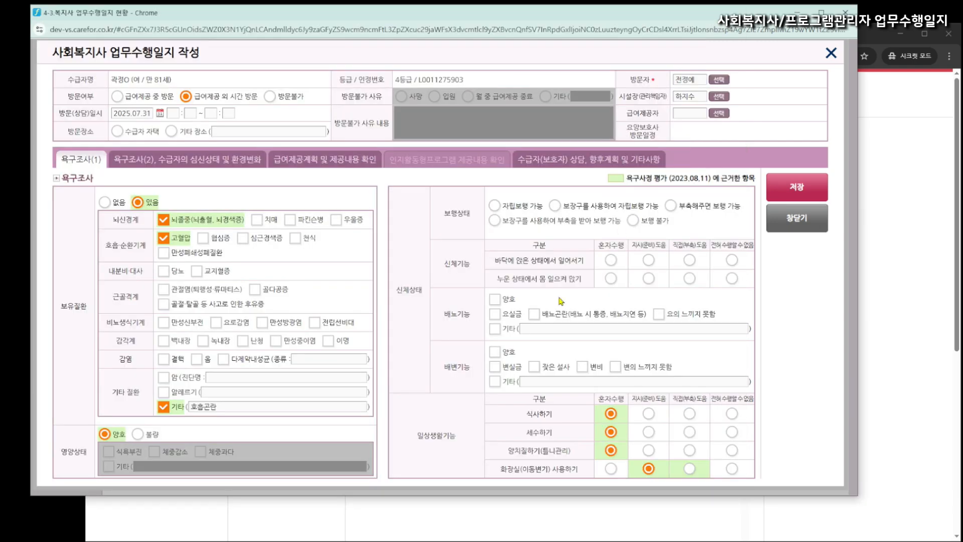
- Look through the July log's needs survey, service plan, and counseling and future plan sections, and close the log
click(146, 161)
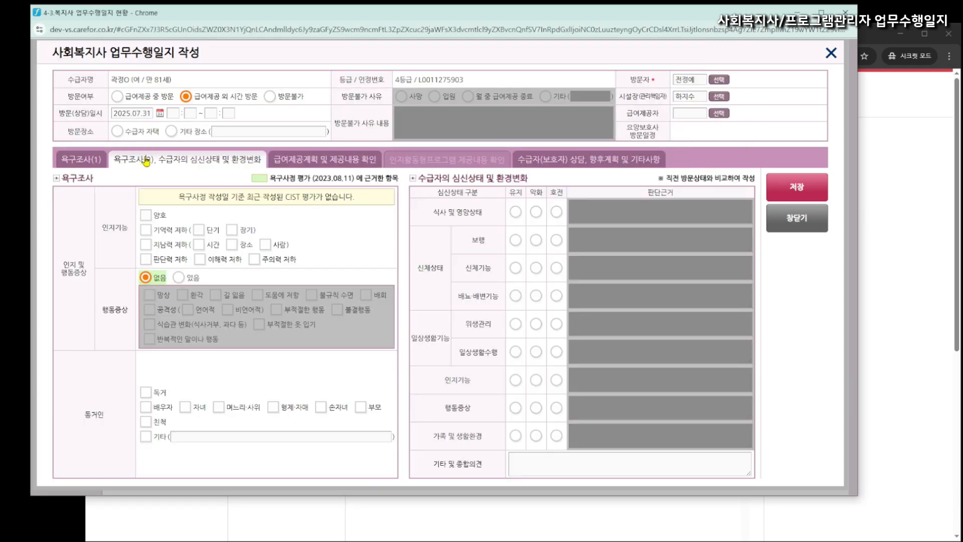
click(314, 165)
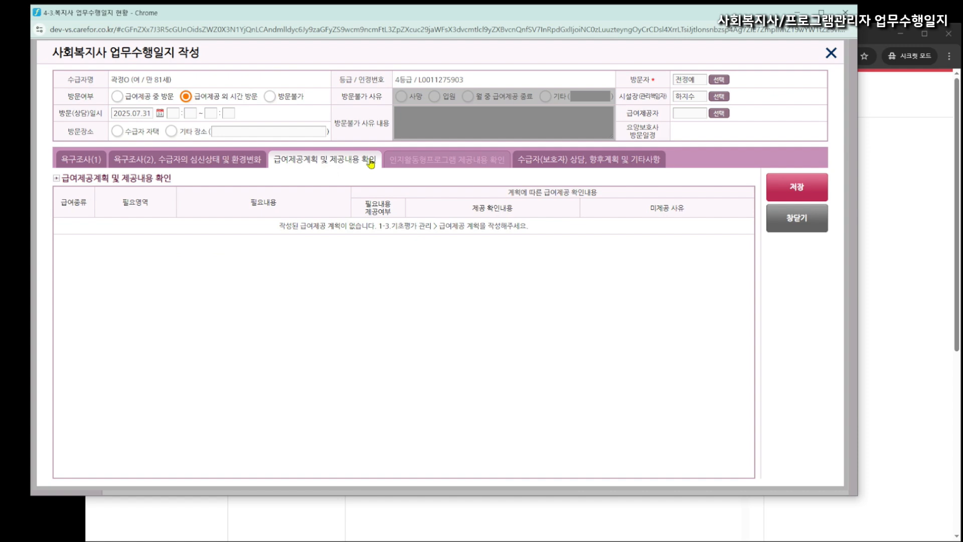
click(536, 160)
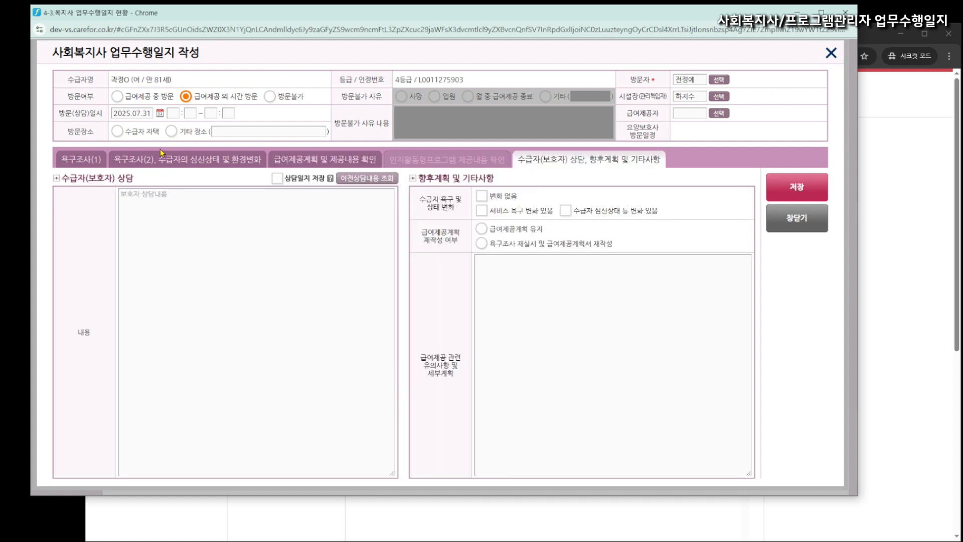
click(85, 161)
click(145, 161)
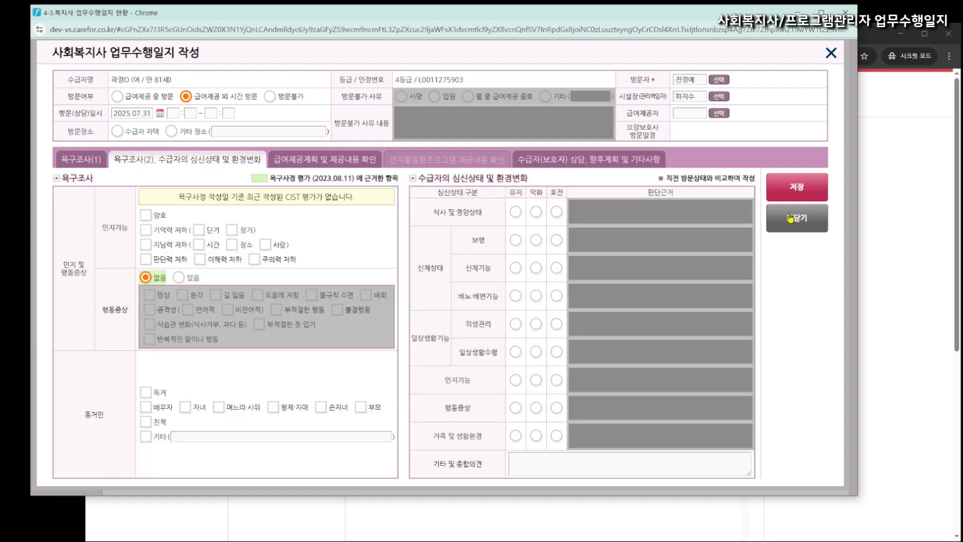
click(97, 166)
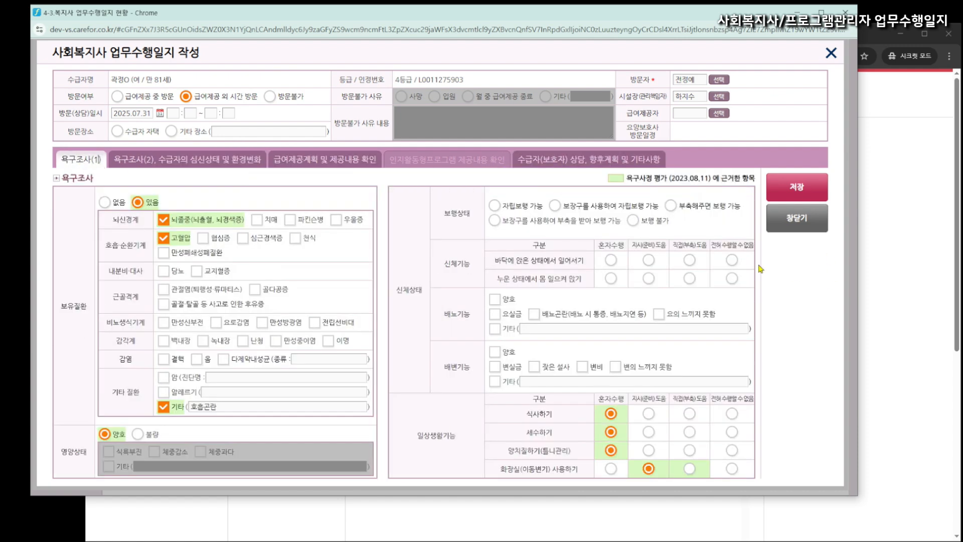
click(777, 228)
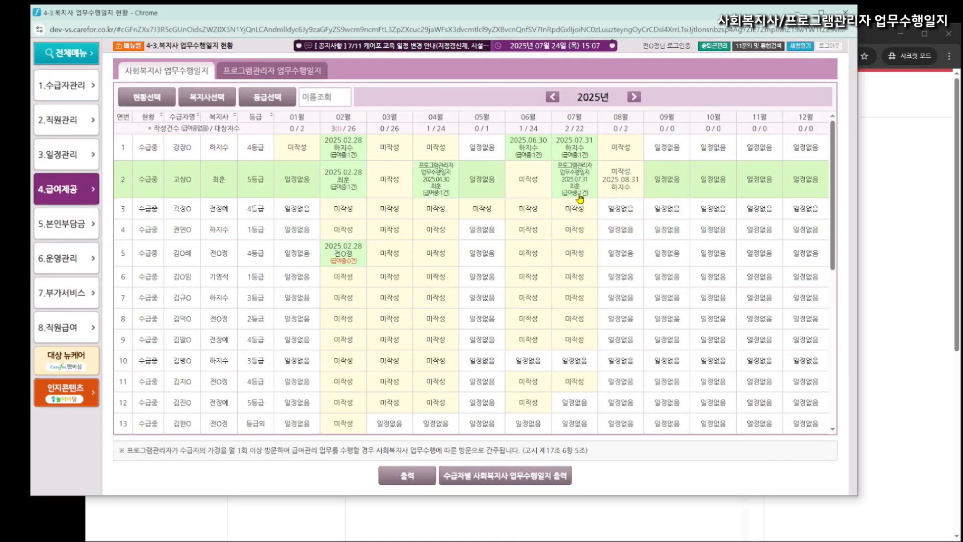
- Try the visit dates 2025.07.01 and 2025.07.22 in the July log of the row 3 recipient and close it without saving
click(575, 209)
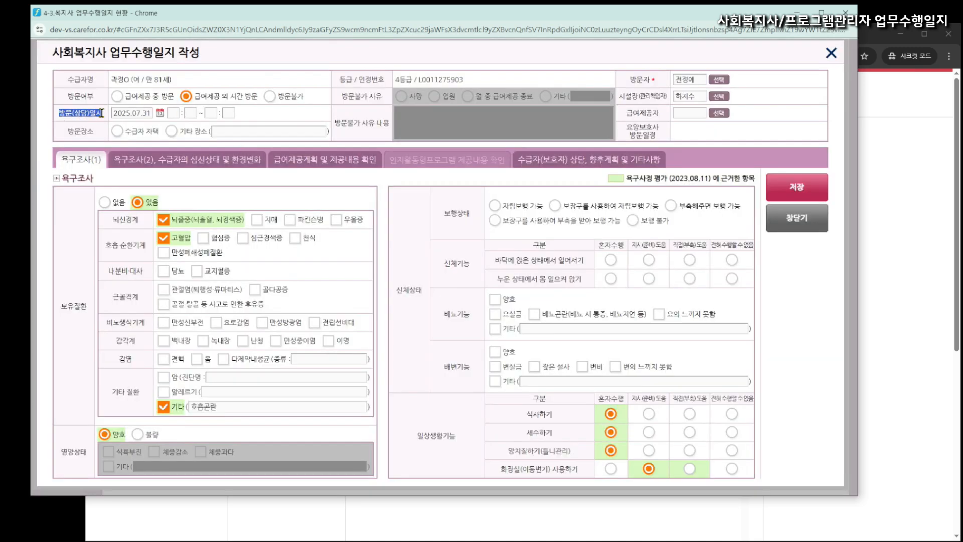
click(130, 113)
click(159, 163)
click(125, 117)
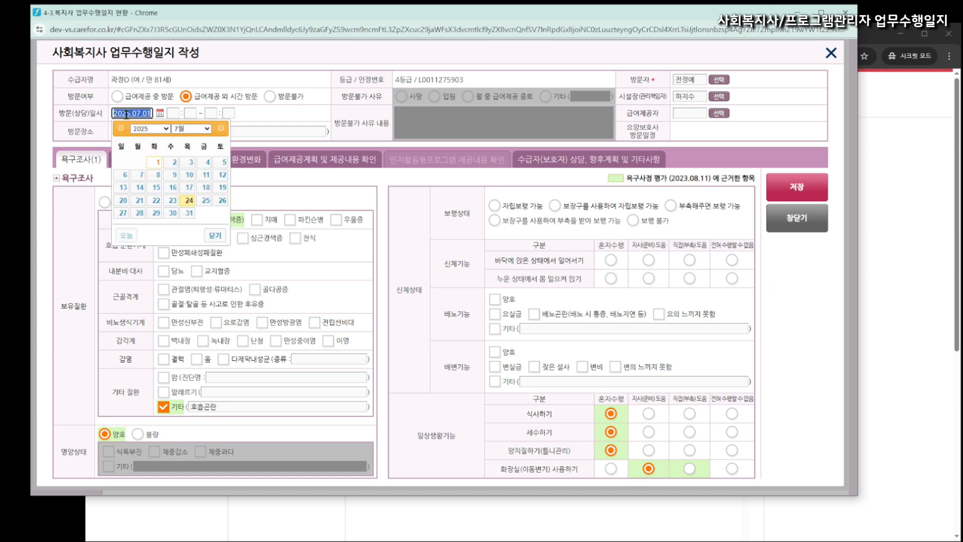
click(158, 201)
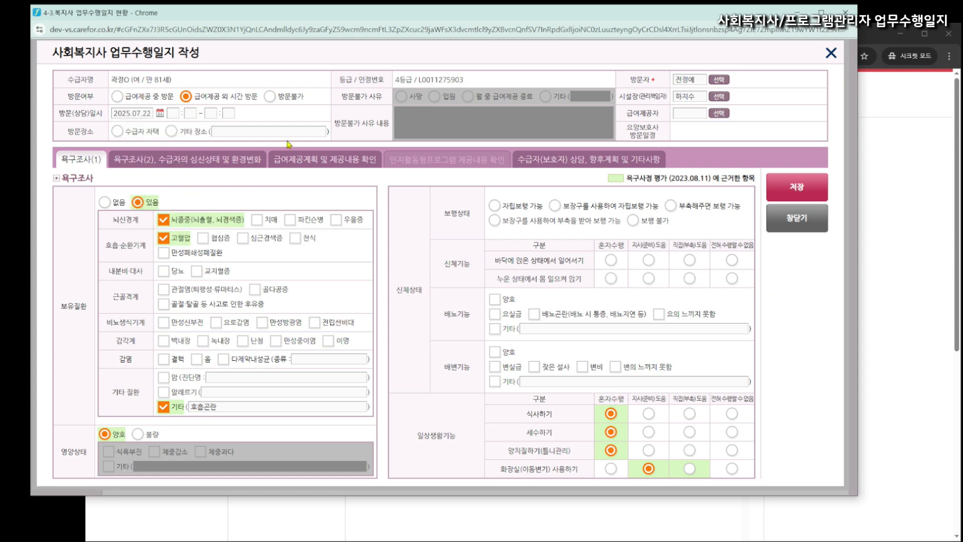
click(141, 111)
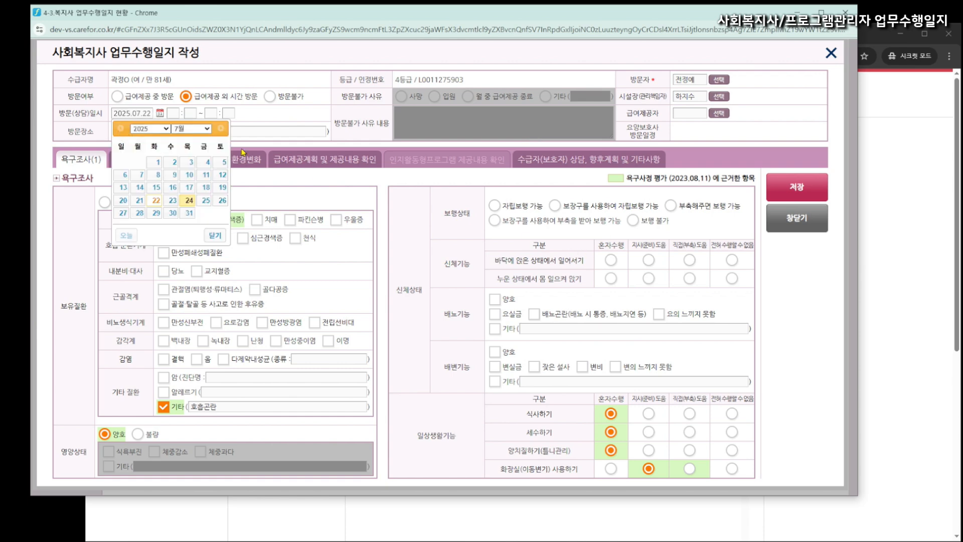
click(215, 236)
click(798, 220)
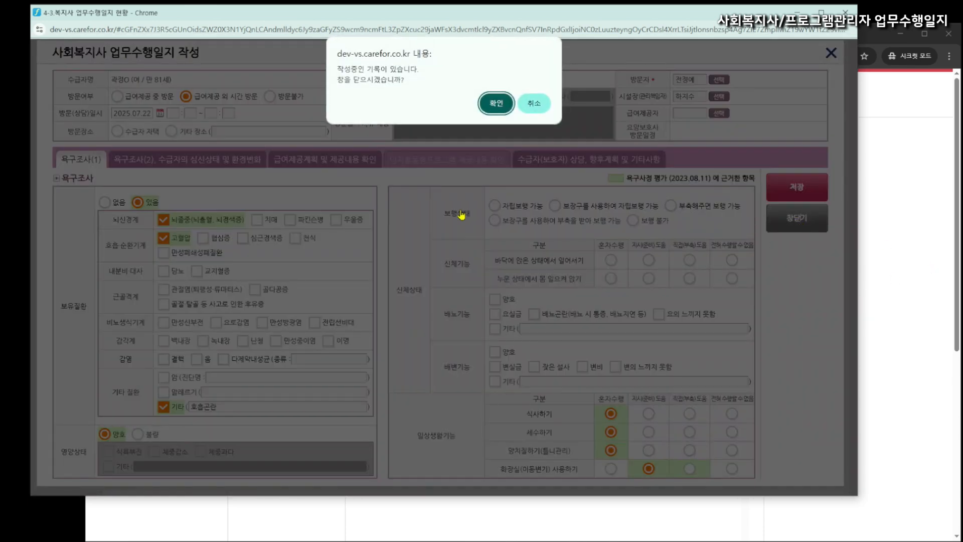
click(496, 104)
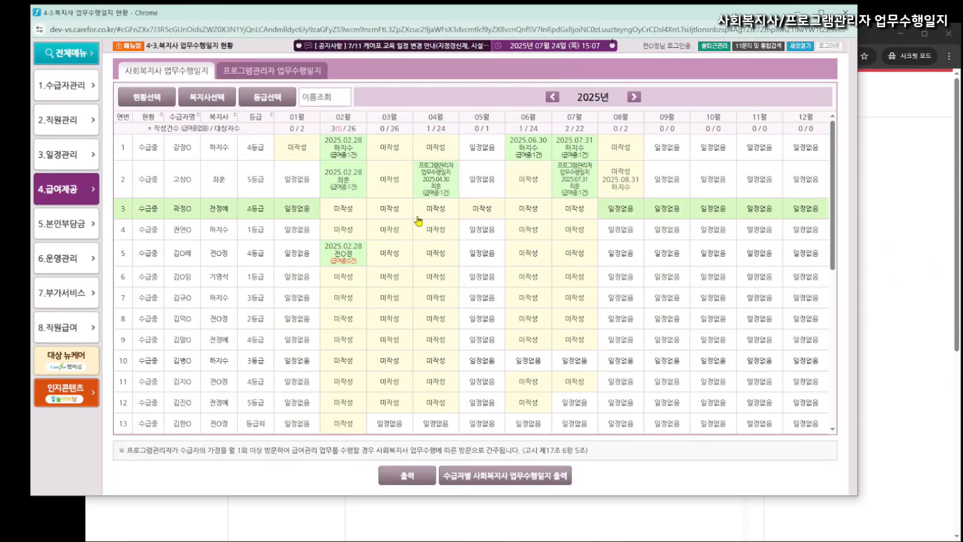
- Compare the June 2025 and July 2025 log forms of the row 3 recipient, closing each one
click(520, 210)
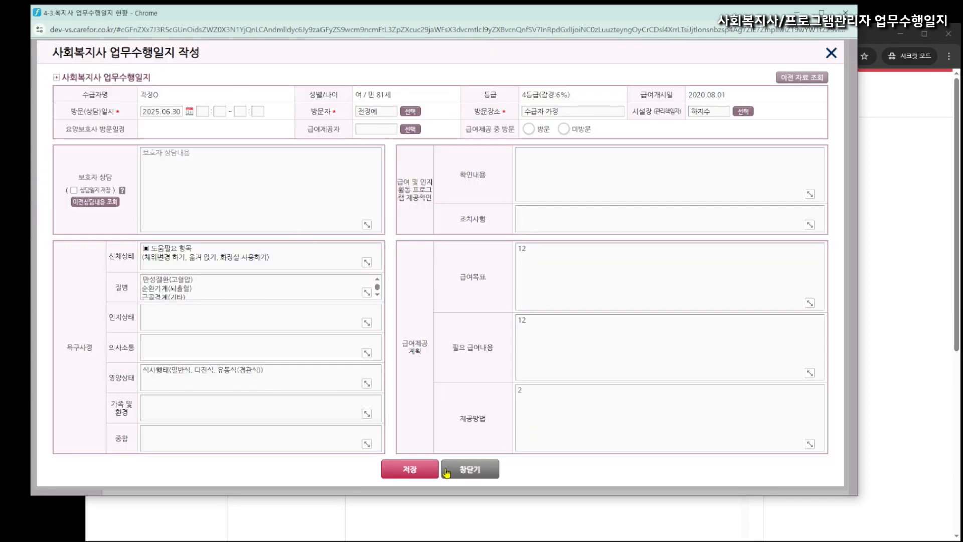
click(474, 470)
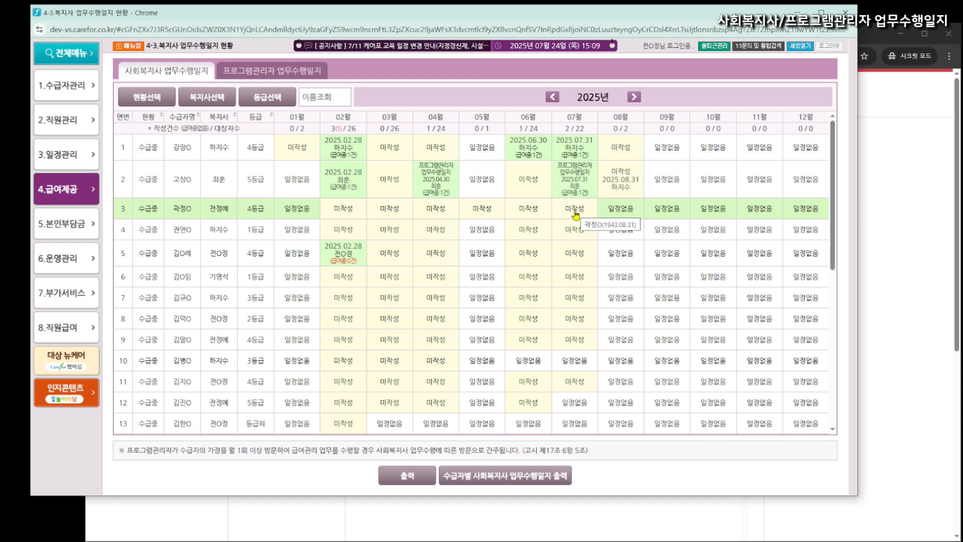
click(575, 214)
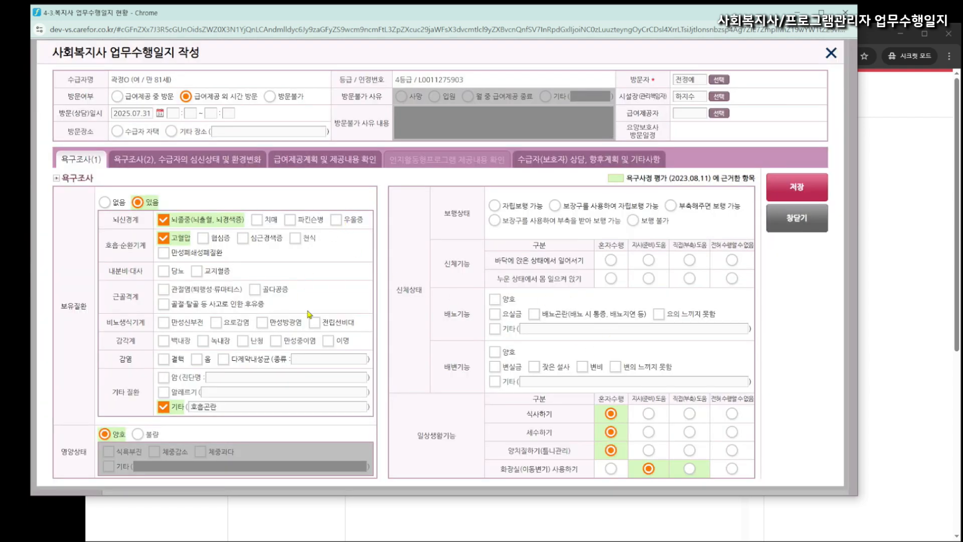
click(796, 219)
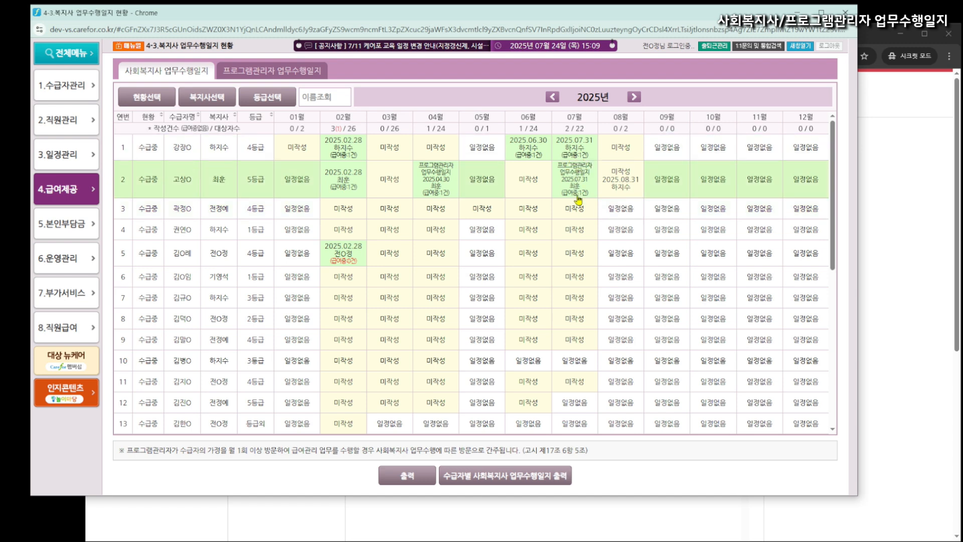
- Open the written July 2025 log of the row 1 recipient for editing, view its needs survey, and close the log
click(582, 153)
click(774, 88)
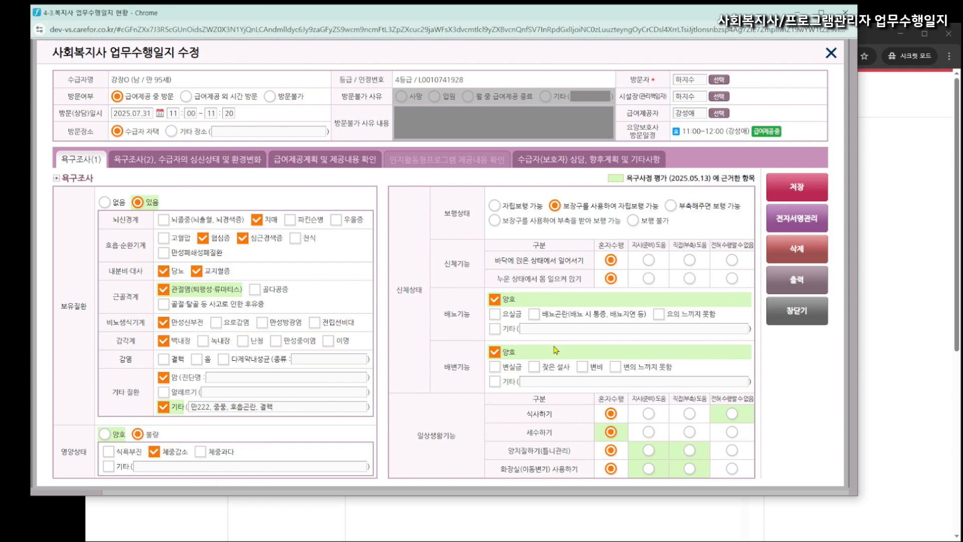
click(799, 308)
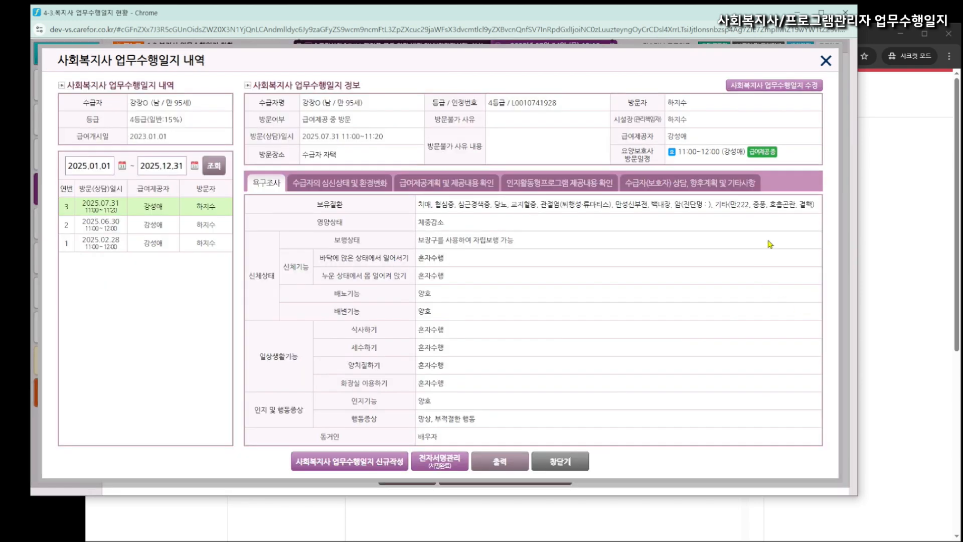
click(824, 62)
- Open recipient information management (1-1.수급자 정보관리) in a separate window placed beside the work log list
click(803, 46)
drag(444, 12, 570, 56)
click(172, 141)
click(262, 127)
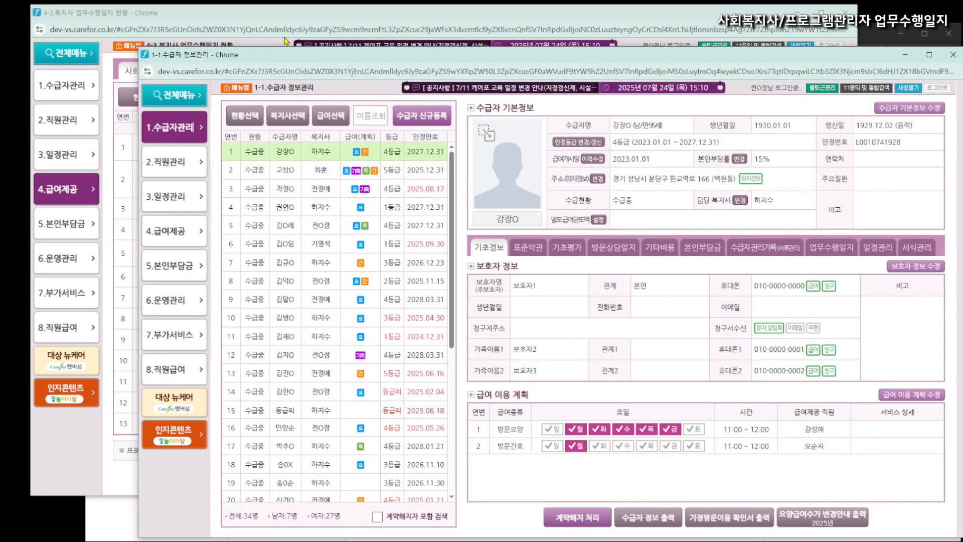
click(327, 13)
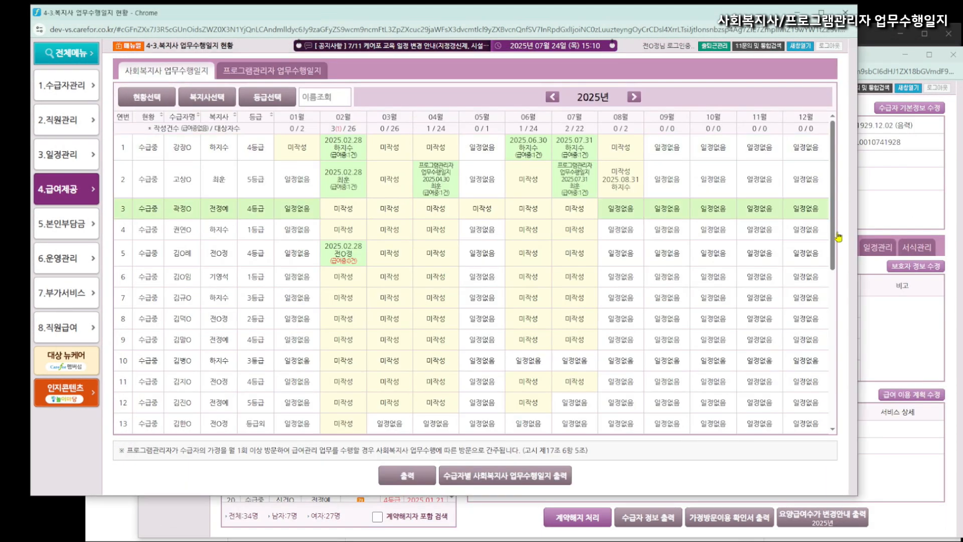
click(916, 306)
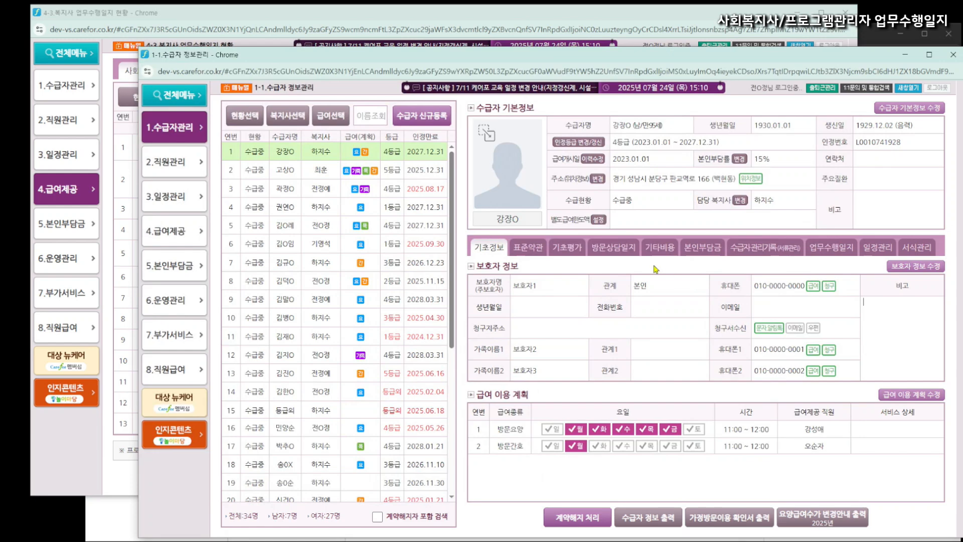
- Open the row 1 recipient's 2025.05.13 needs assessment (욕구사정) from the basic evaluations in edit mode
click(557, 250)
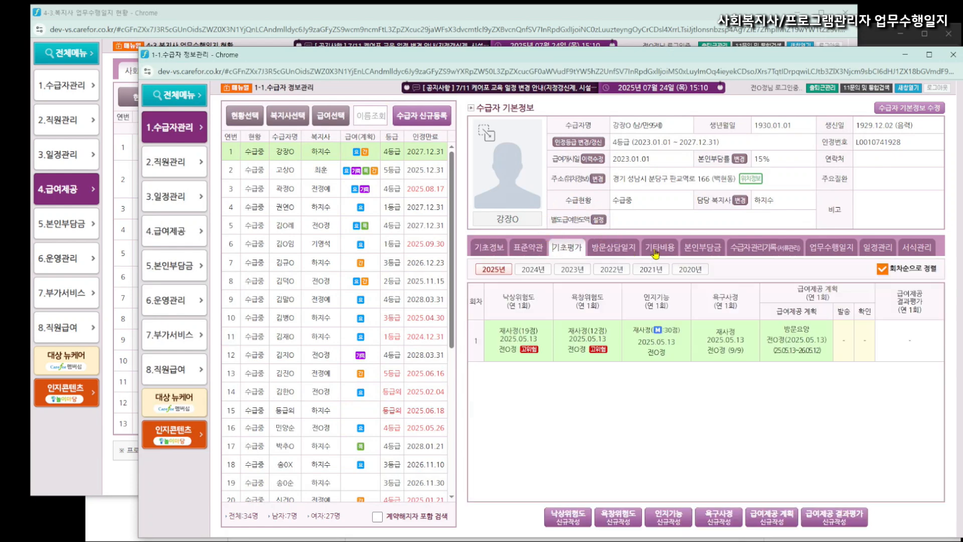
click(678, 351)
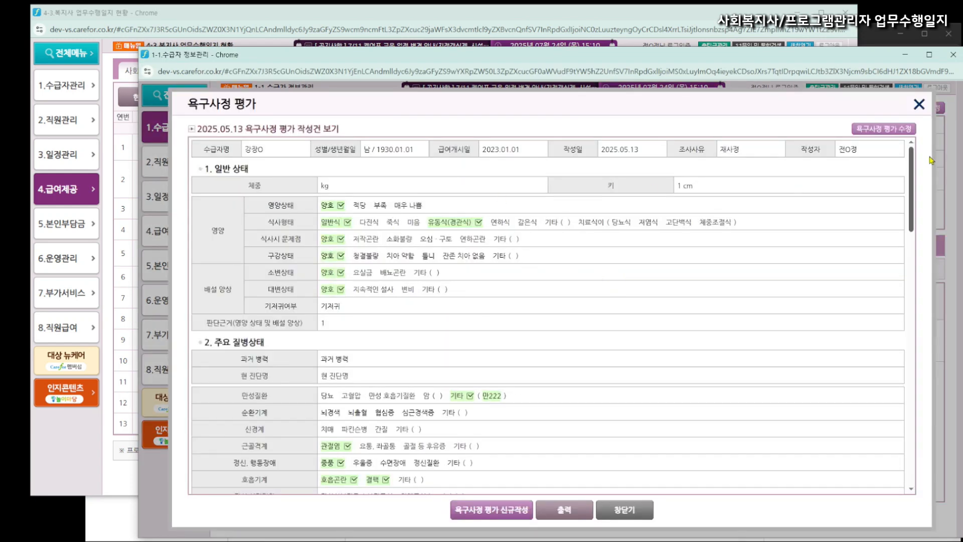
click(893, 130)
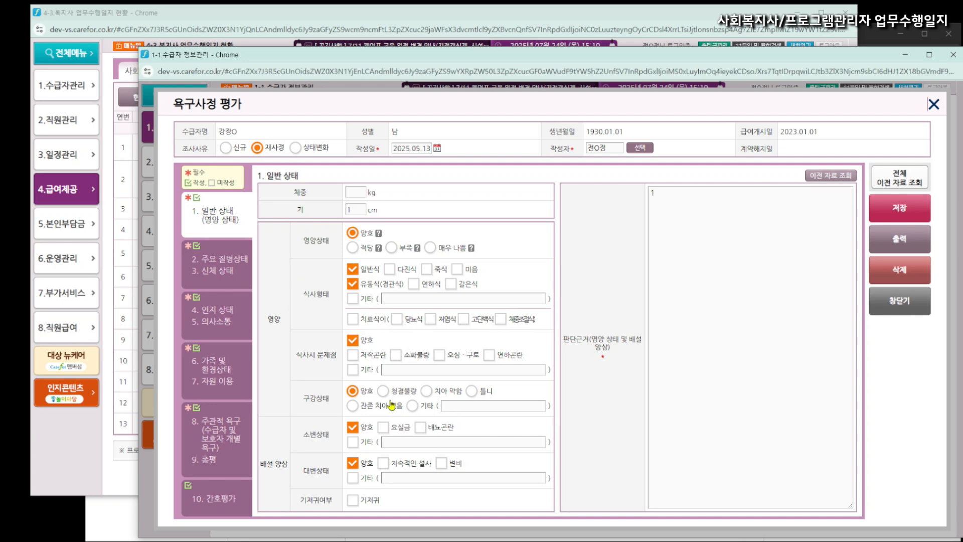
- Reopen the row 1 recipient's July log for editing and compare its green-marked needs survey items with the 2025.05.13 needs assessment
click(95, 470)
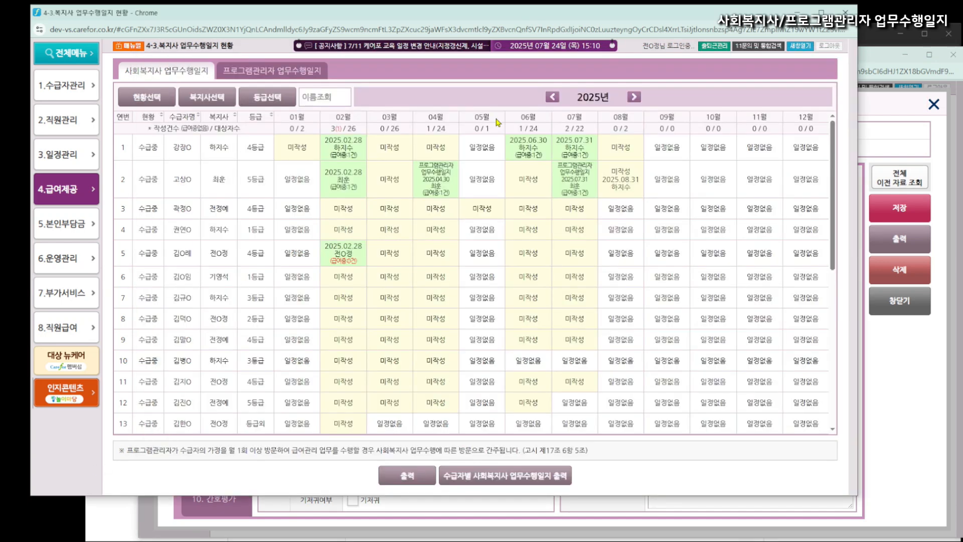
click(584, 158)
click(774, 90)
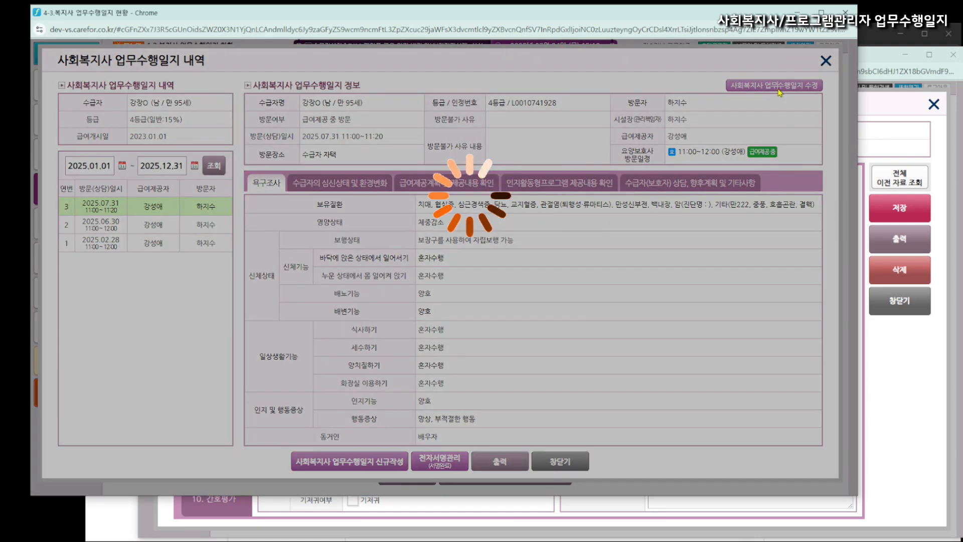
drag(632, 177, 735, 175)
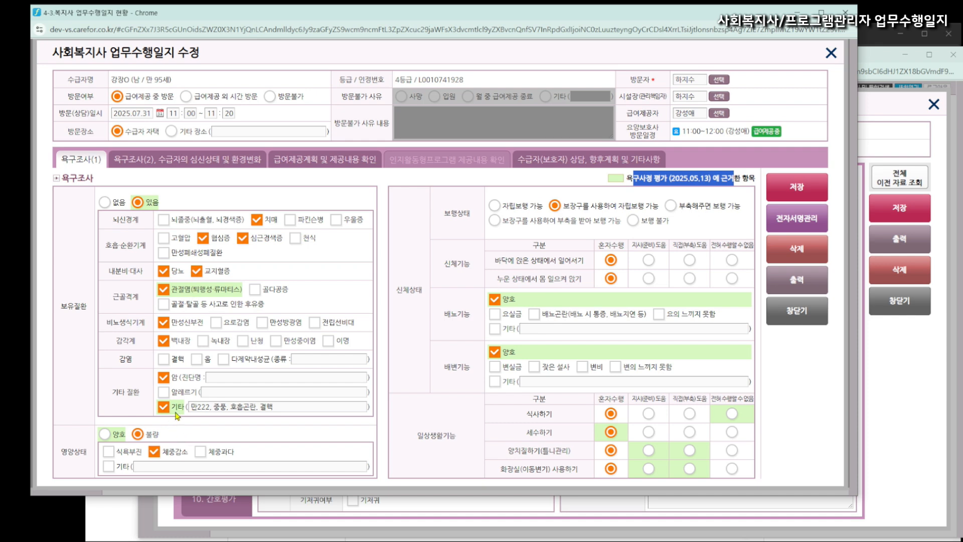
click(882, 443)
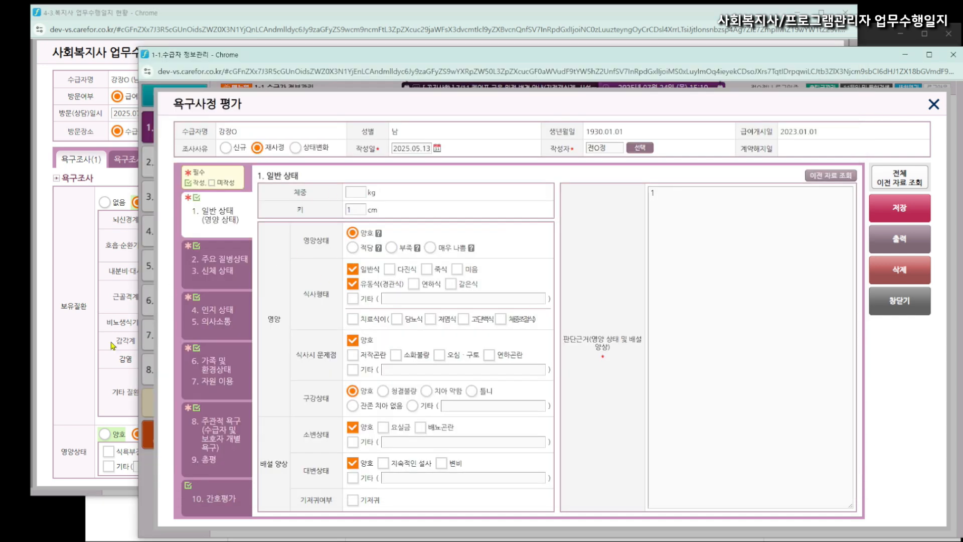
click(86, 404)
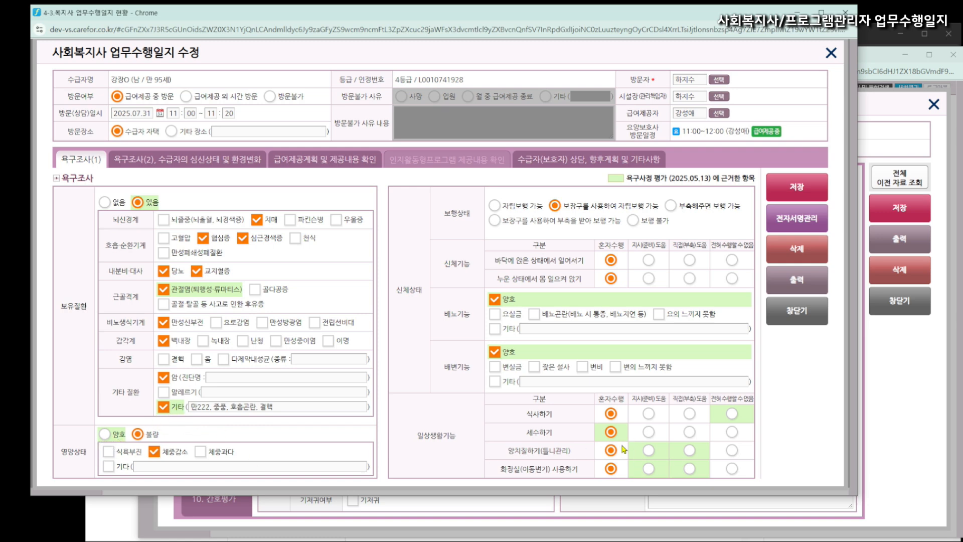
- Leave the edit form, start a new log for the same recipient to view its prefilled needs survey, and close it without saving
click(797, 311)
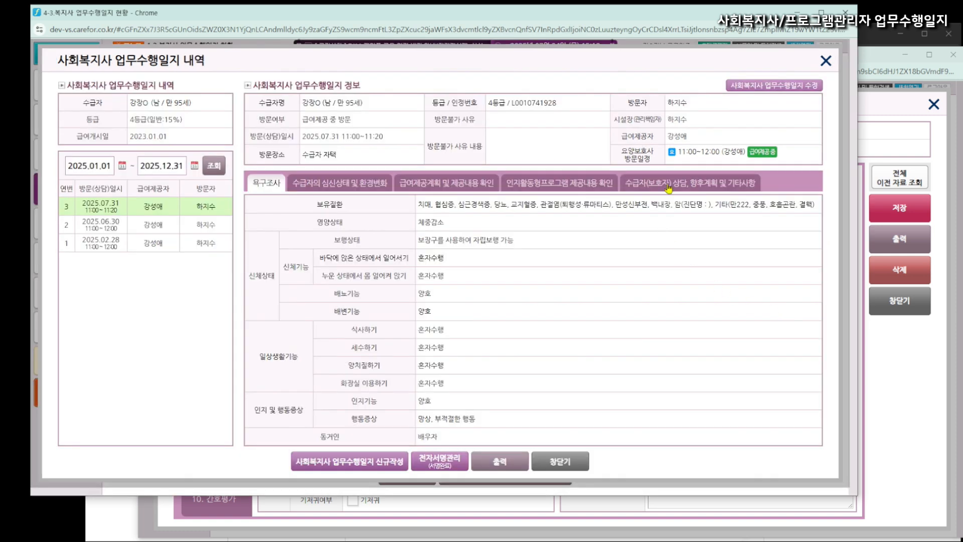
click(353, 463)
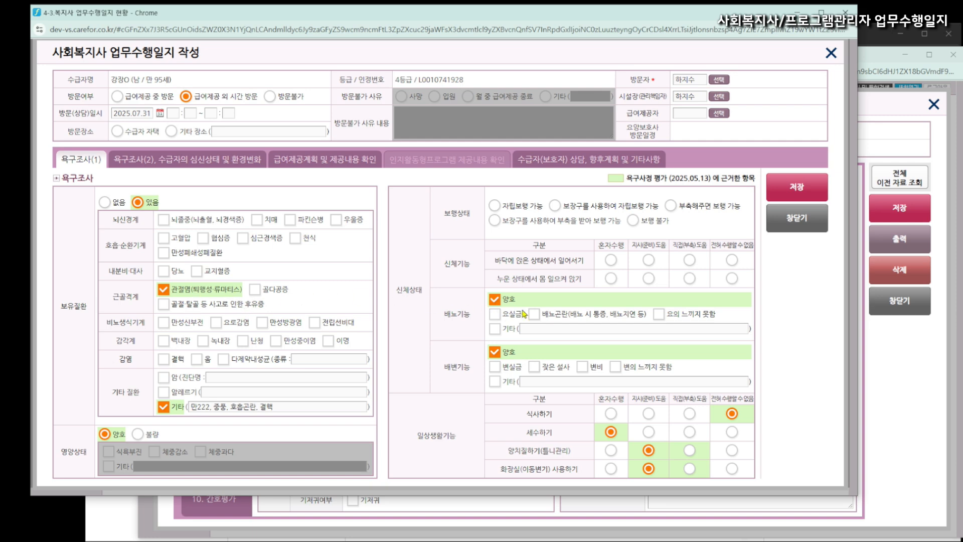
click(779, 221)
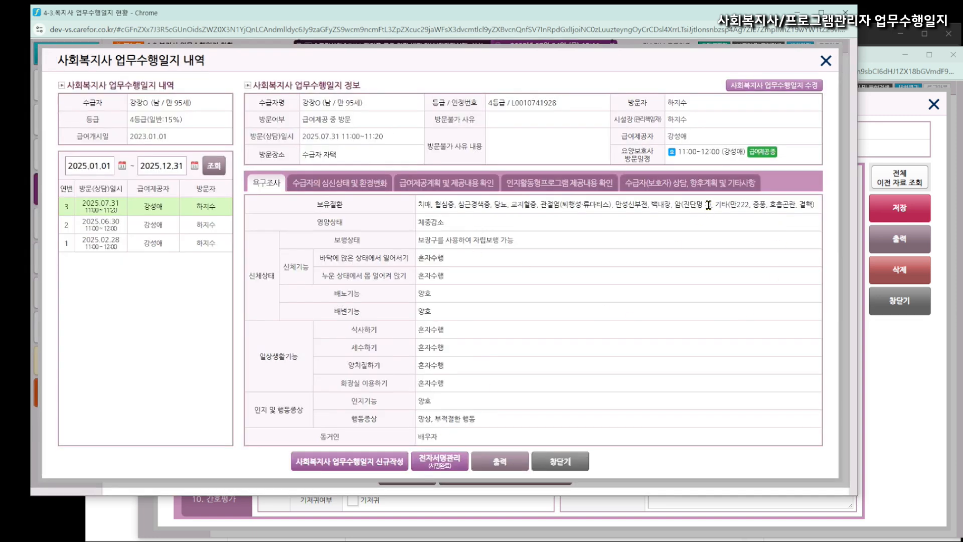
- Edit the 2025.07.31 log again and examine the second needs survey and the recipient's condition and environment changes section
click(789, 92)
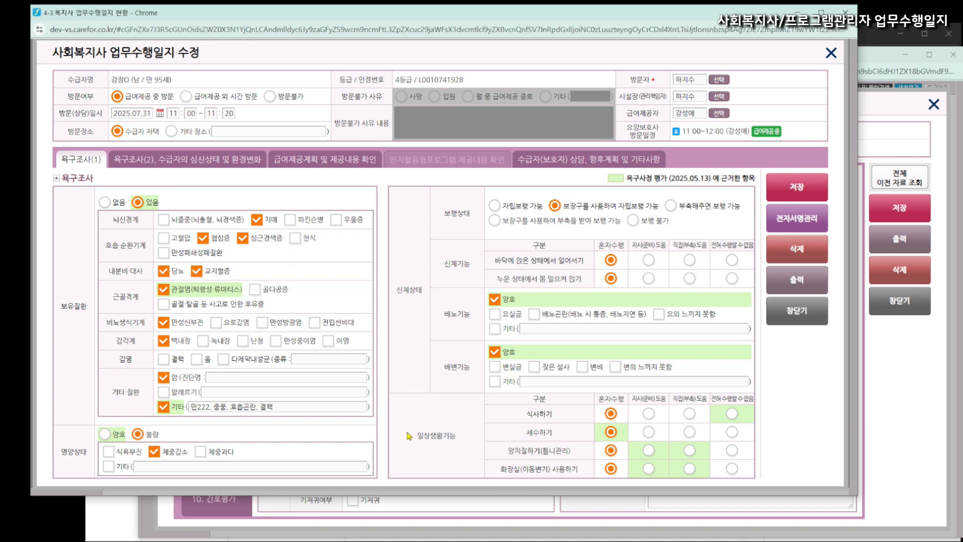
click(195, 160)
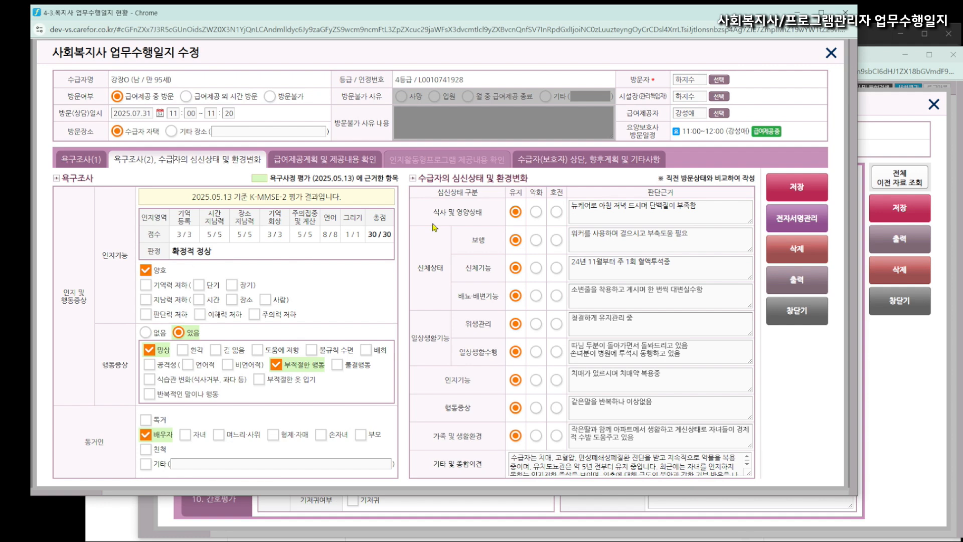
drag(422, 179, 528, 179)
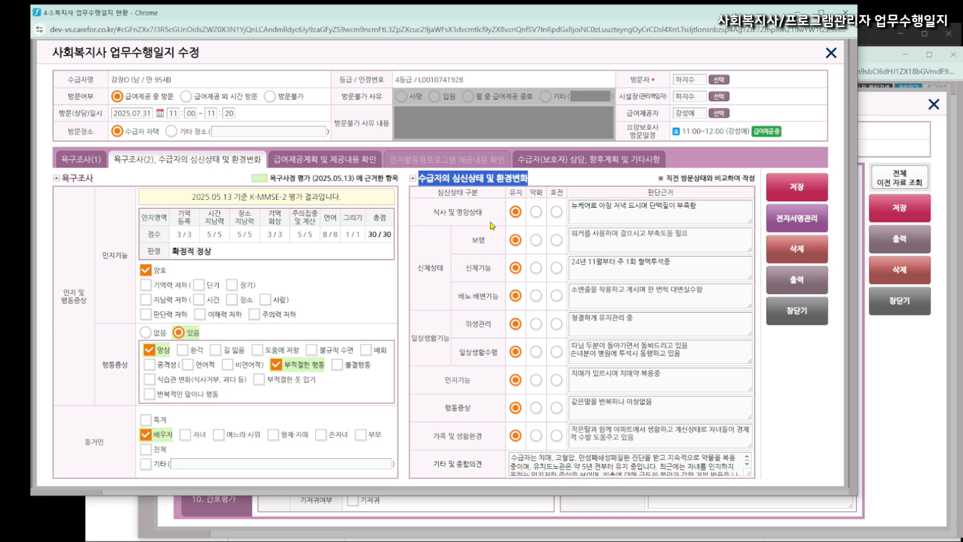
- Look through sections 2 to 7 of the needs assessment for comparison and return to the July log
click(924, 370)
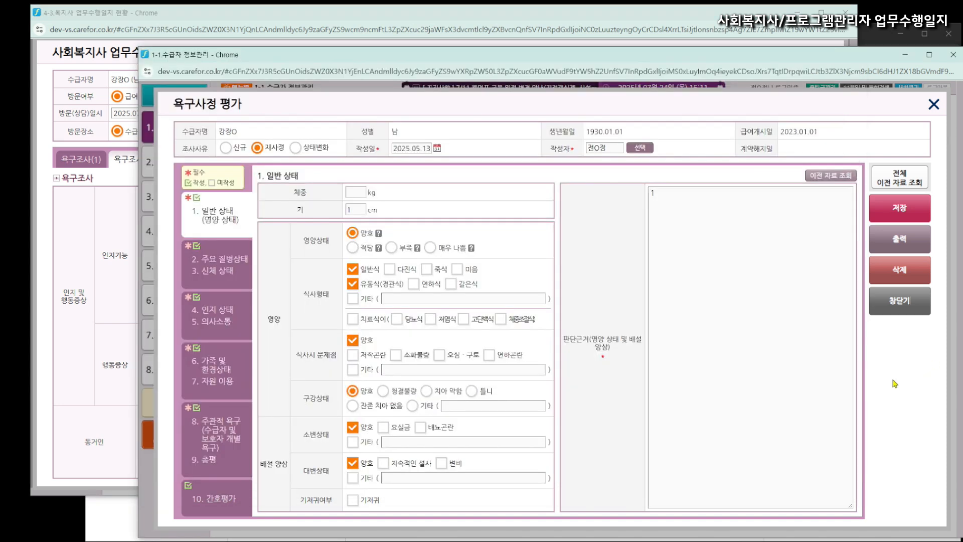
click(225, 281)
click(212, 315)
click(210, 364)
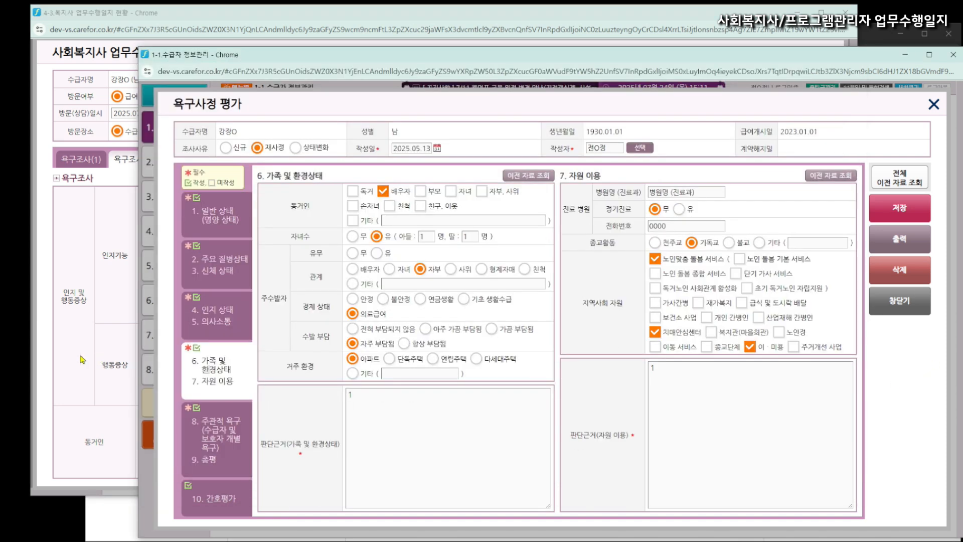
click(83, 359)
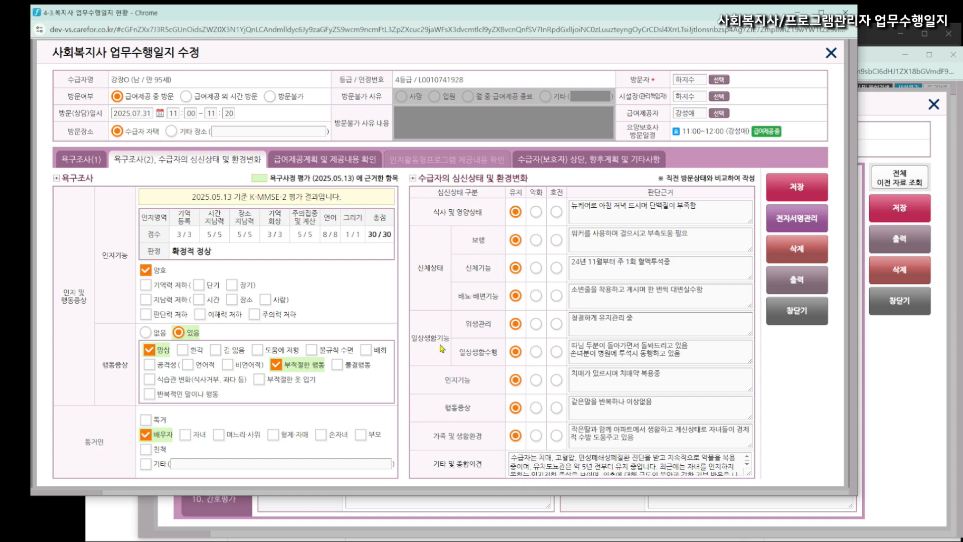
- Try the 악화 and 호전 ratings for 식사 및 영양상태 and set the rating back to 유지
click(596, 237)
click(537, 212)
click(557, 212)
drag(646, 192, 680, 197)
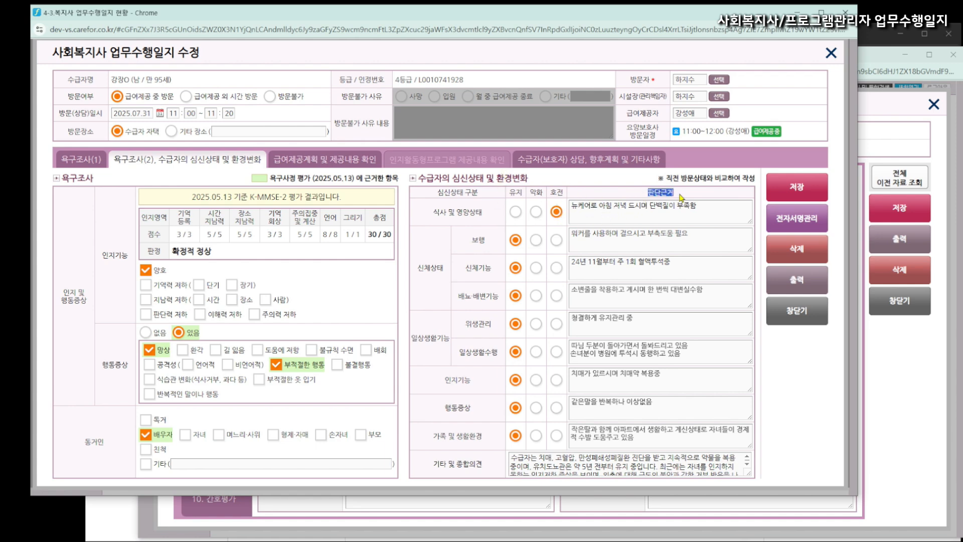
click(537, 212)
click(516, 213)
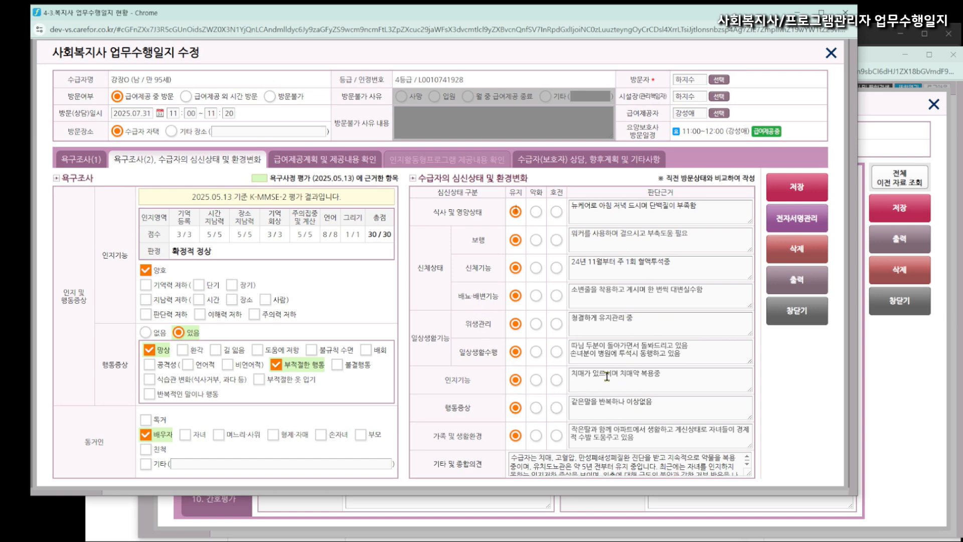
- View the log's service plan and provision check section, close the needs assessment, and check the service plan entry in the basic evaluations
click(321, 163)
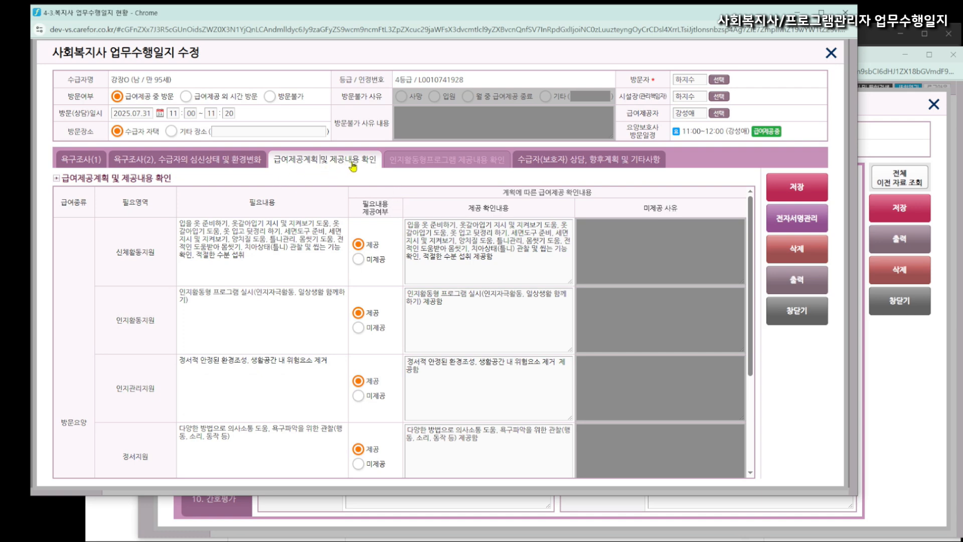
drag(180, 223, 243, 253)
click(247, 259)
click(915, 407)
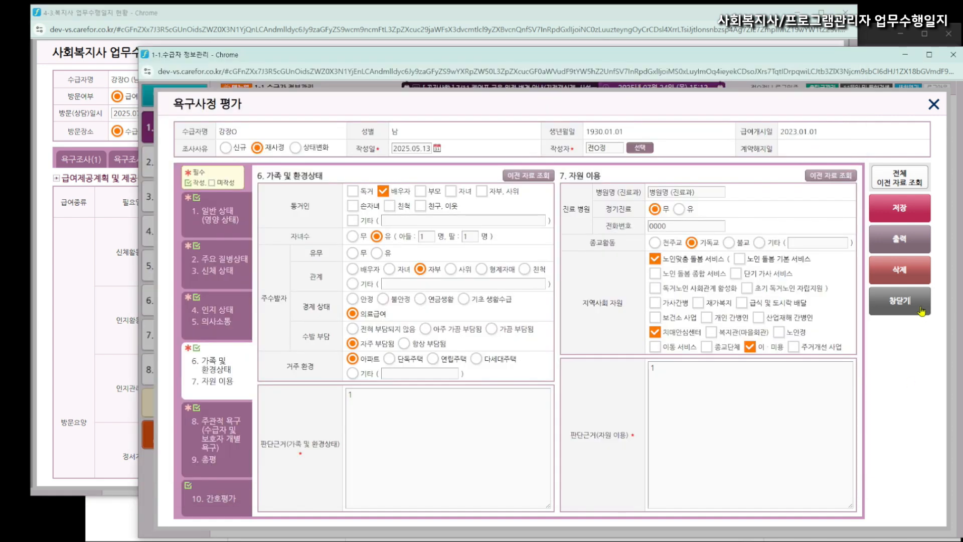
click(921, 309)
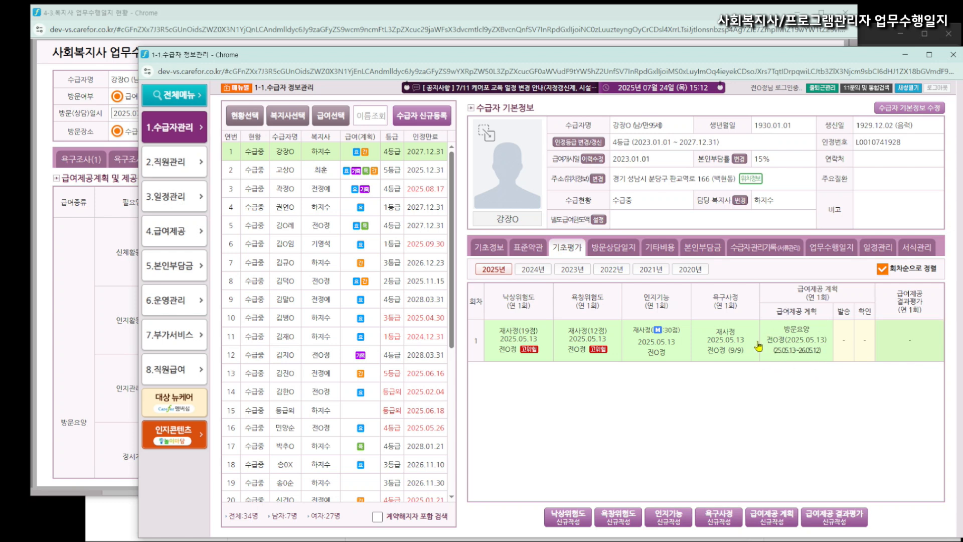
click(89, 253)
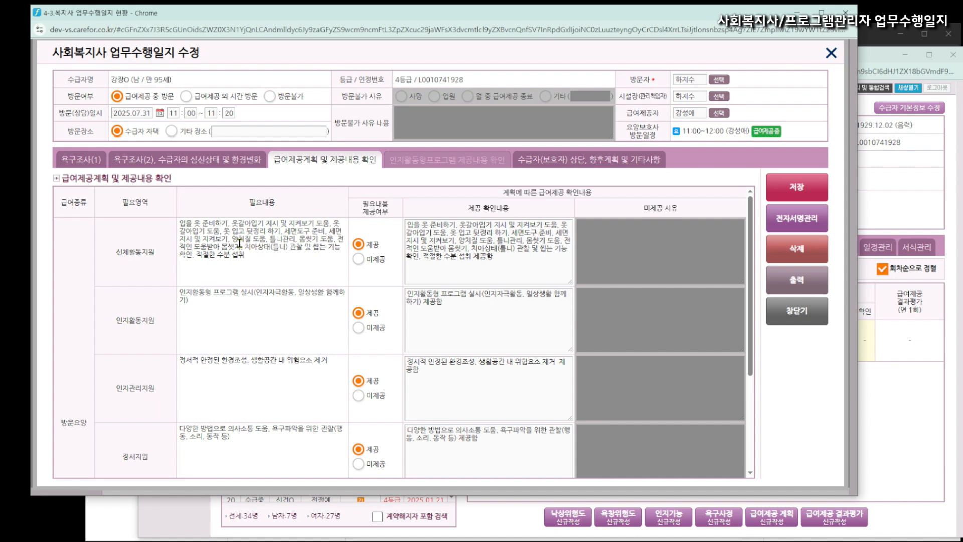
- Review the needed content (필요내용) for physical activity, cognitive activity, cognitive management, and emotional support in the service plan section
drag(183, 226, 245, 255)
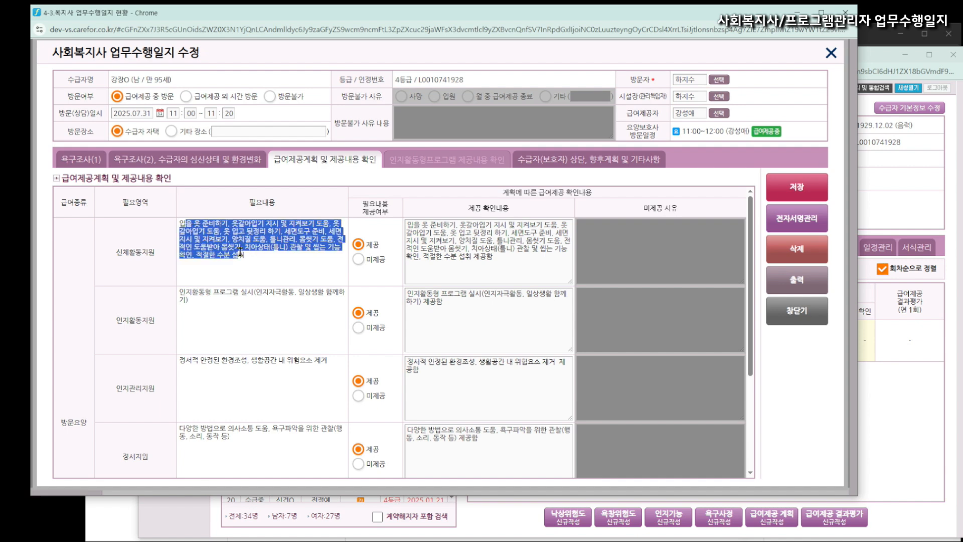
drag(180, 293, 210, 310)
click(217, 336)
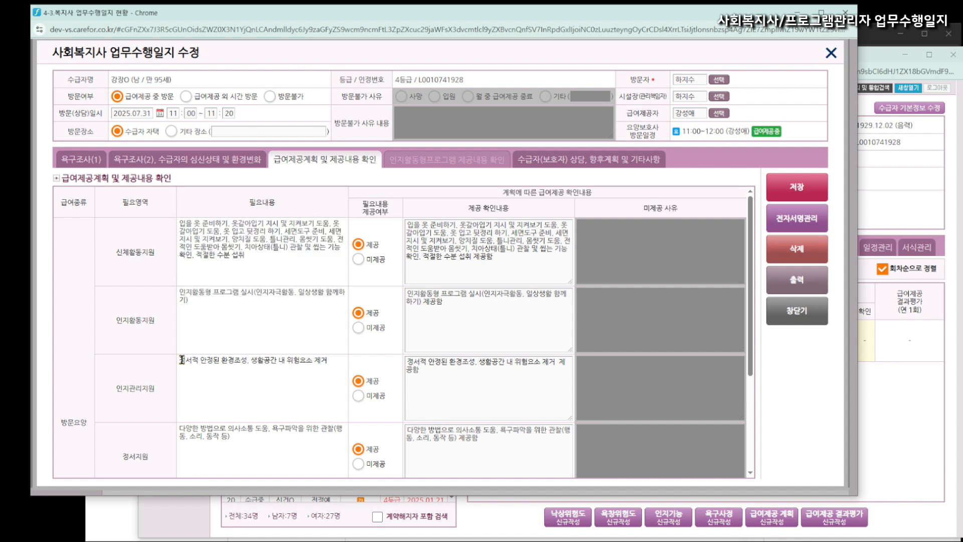
drag(180, 360, 330, 365)
drag(182, 430, 230, 436)
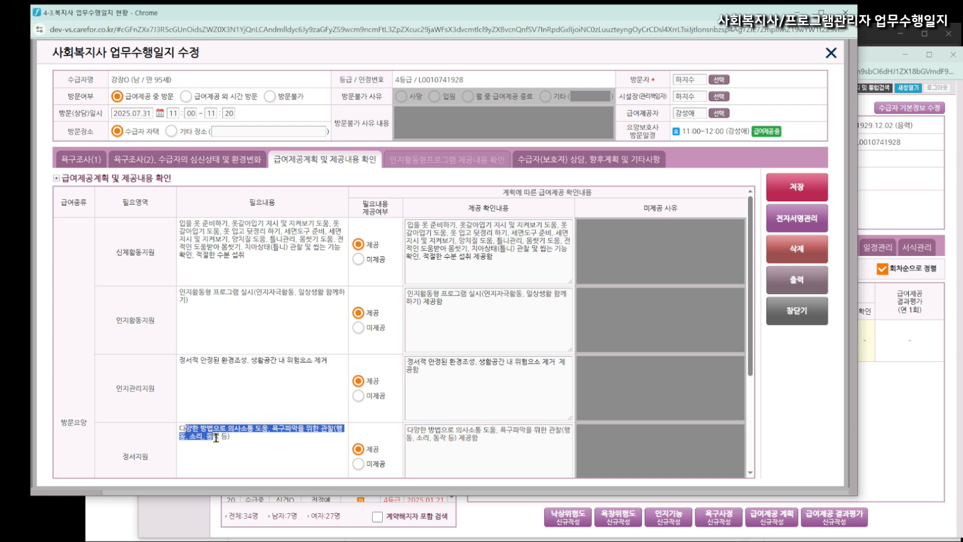
click(260, 442)
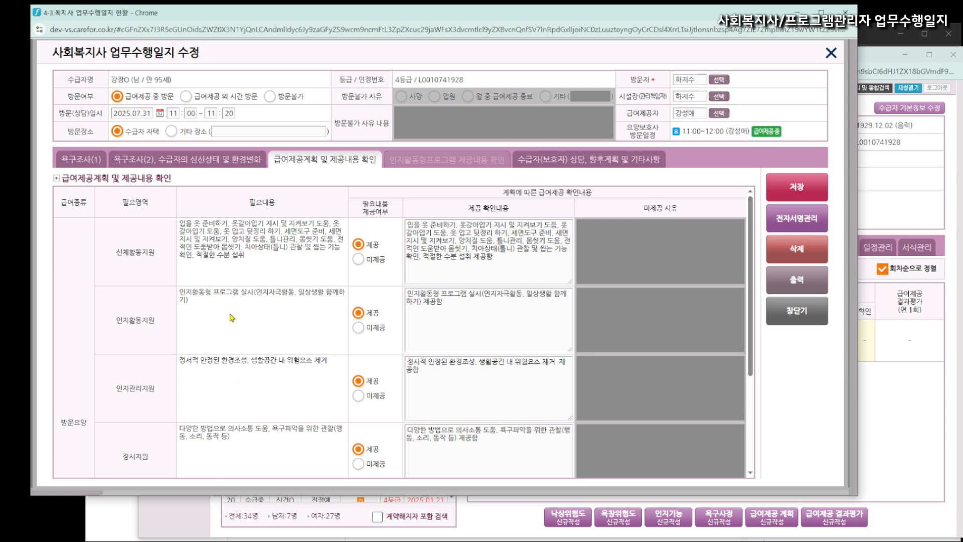
- Review the provision confirmation text (제공 확인내용) for physical activity support and cognitive activity support
drag(501, 260, 353, 253)
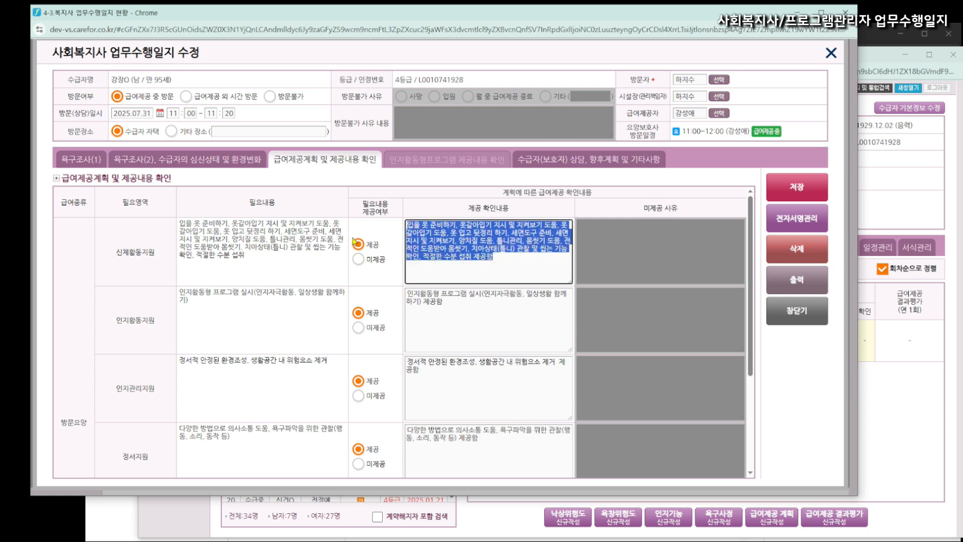
click(497, 268)
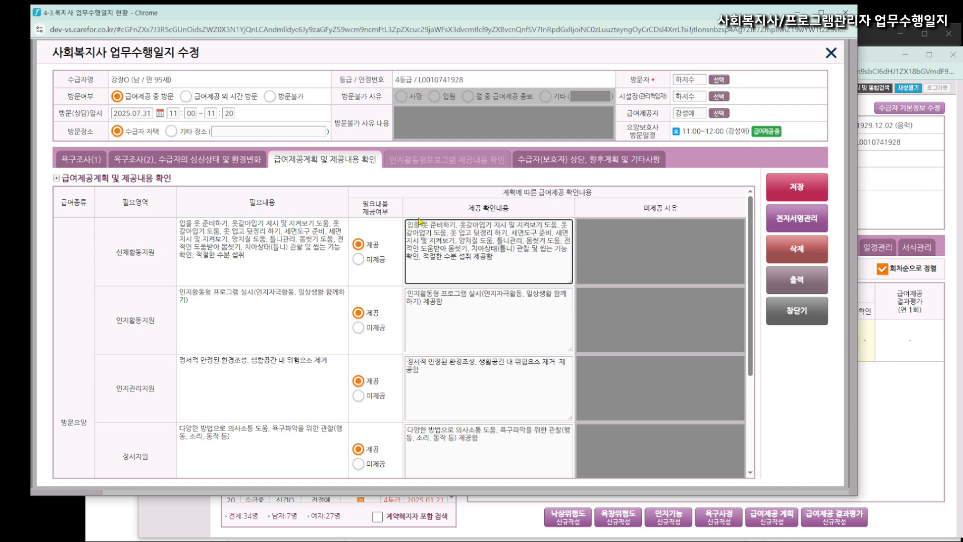
drag(446, 305, 402, 284)
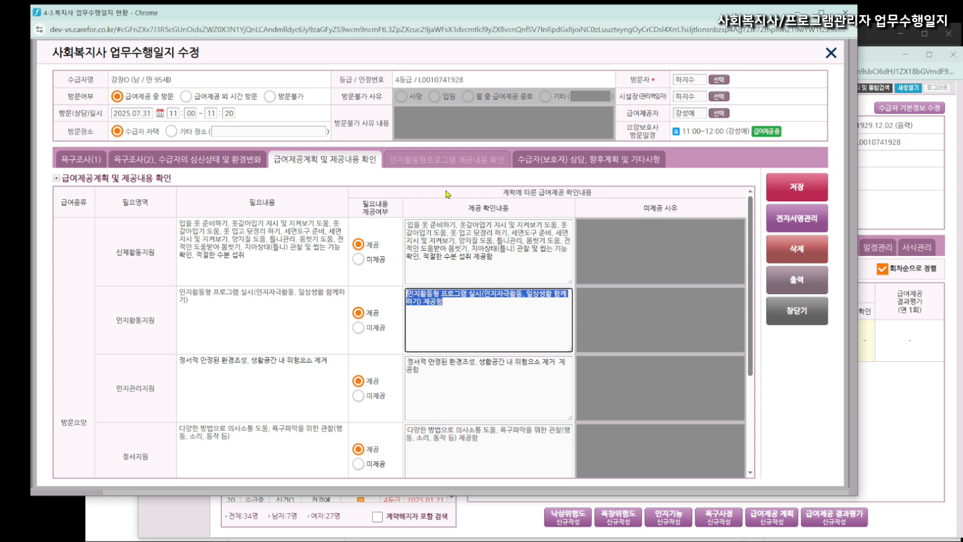
- Close the recipient's social worker log without saving and return to the yearly log status list
click(437, 165)
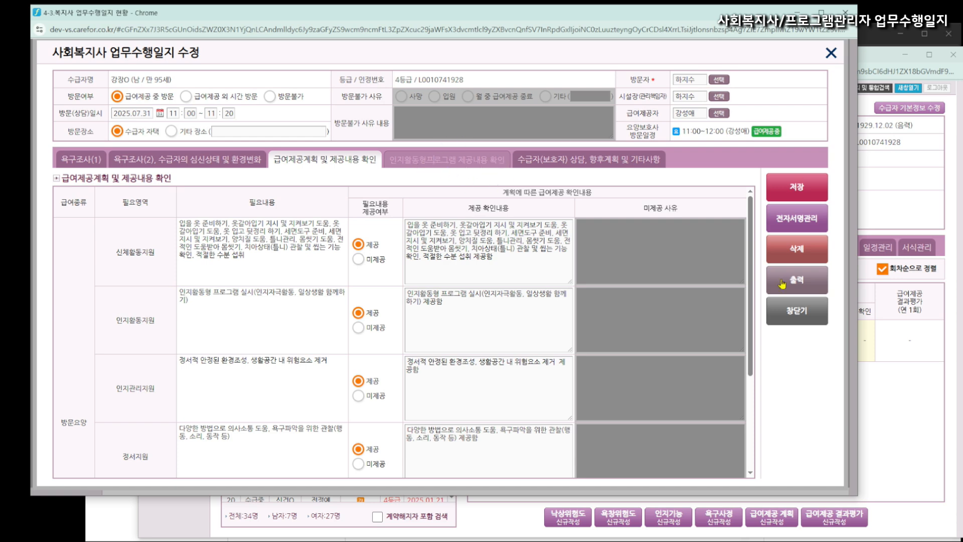
click(786, 317)
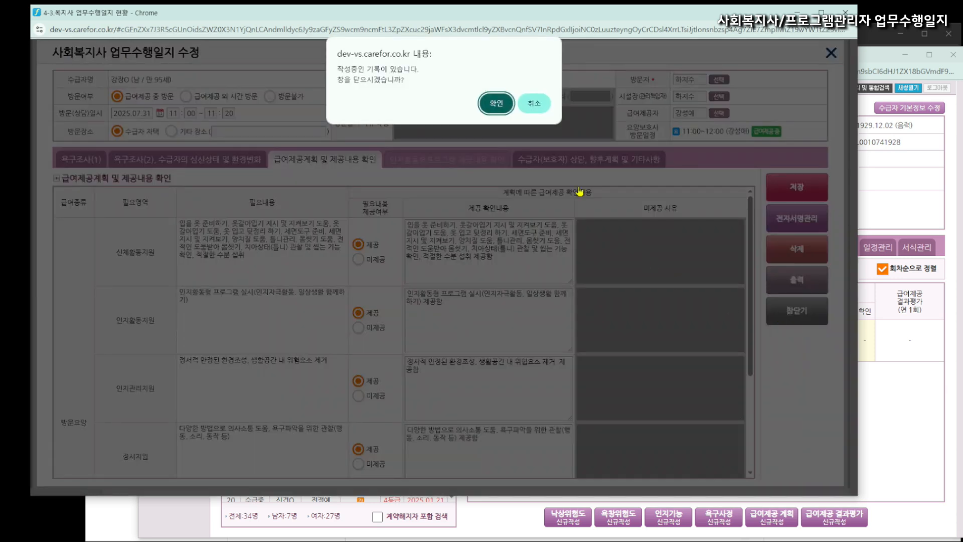
click(496, 101)
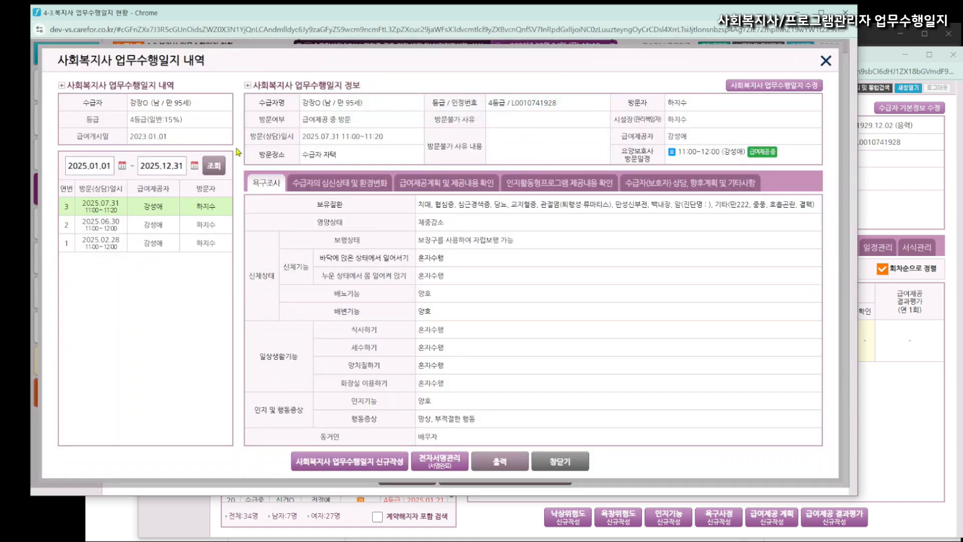
click(556, 459)
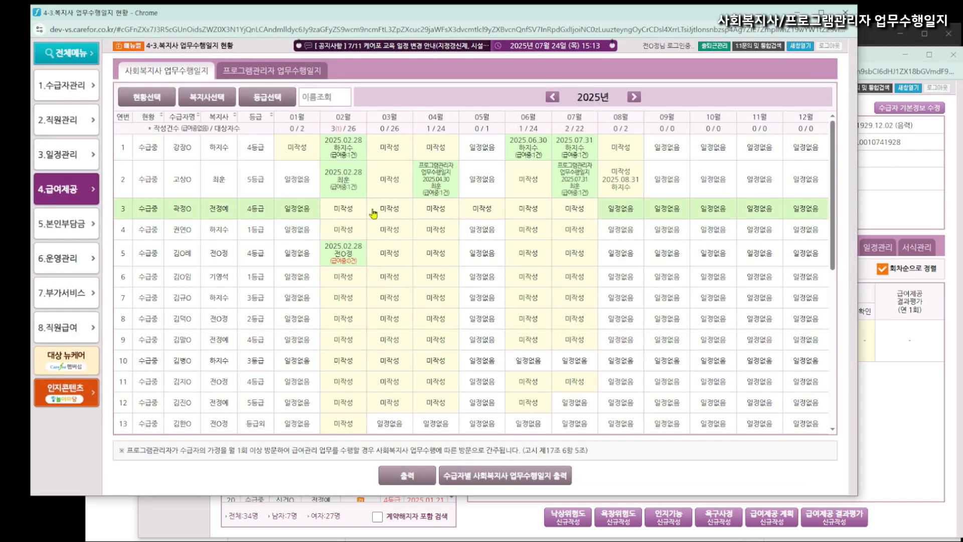
- Open the first recipient's 2025.08.31 program manager log, examine its cognitive activity program (인지활동형프로그램) provision section, and close it
click(237, 81)
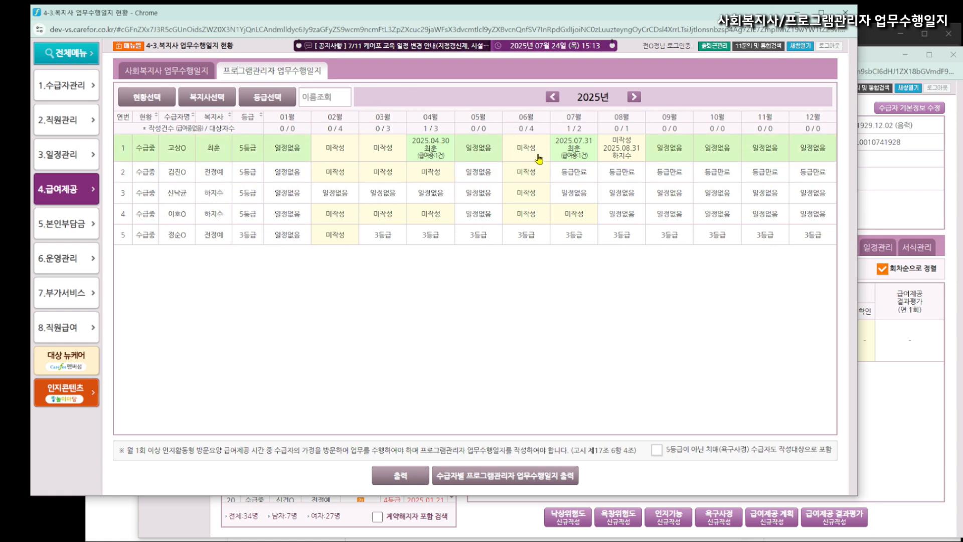
click(628, 158)
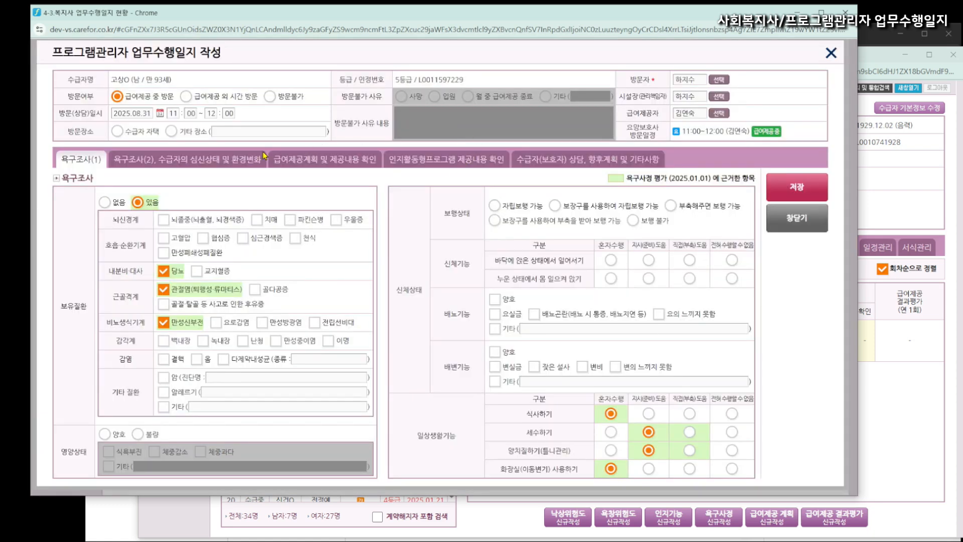
click(409, 167)
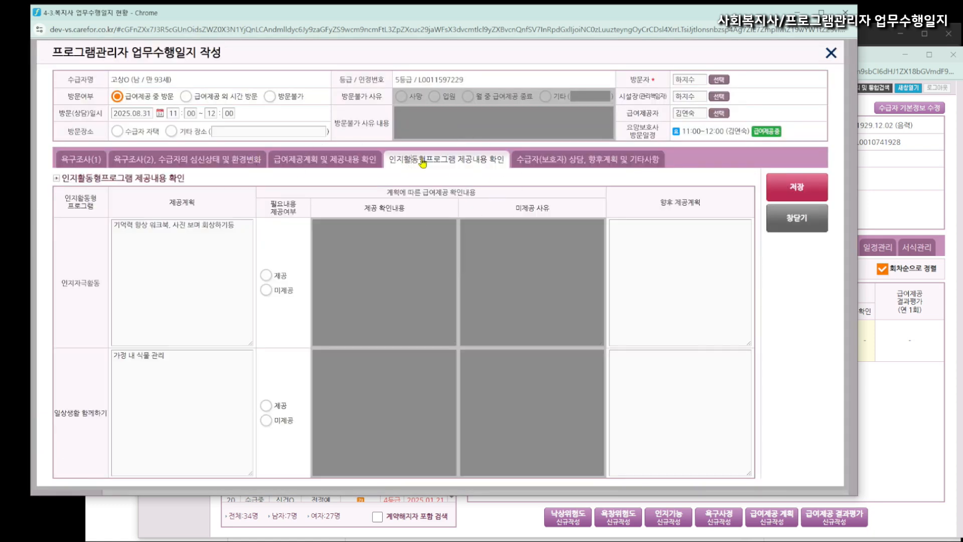
click(203, 262)
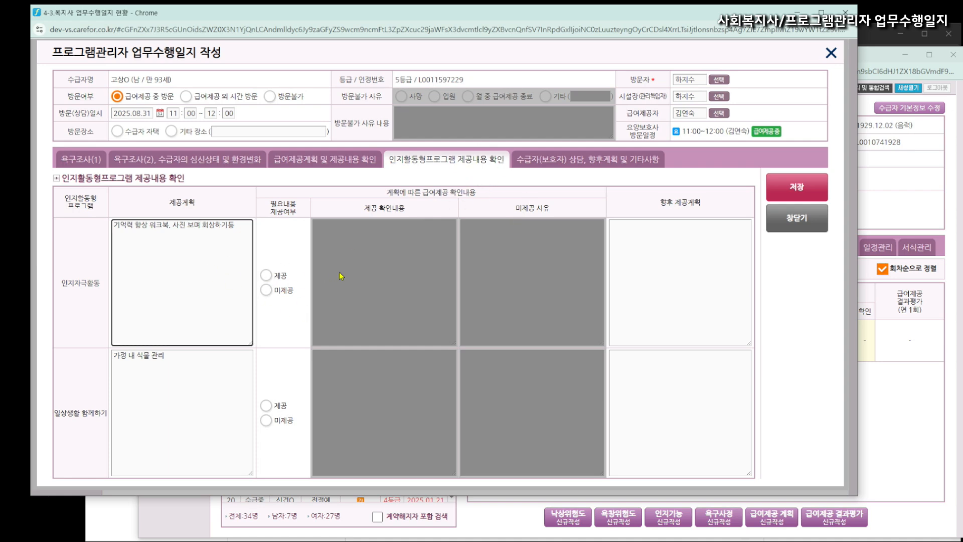
click(804, 231)
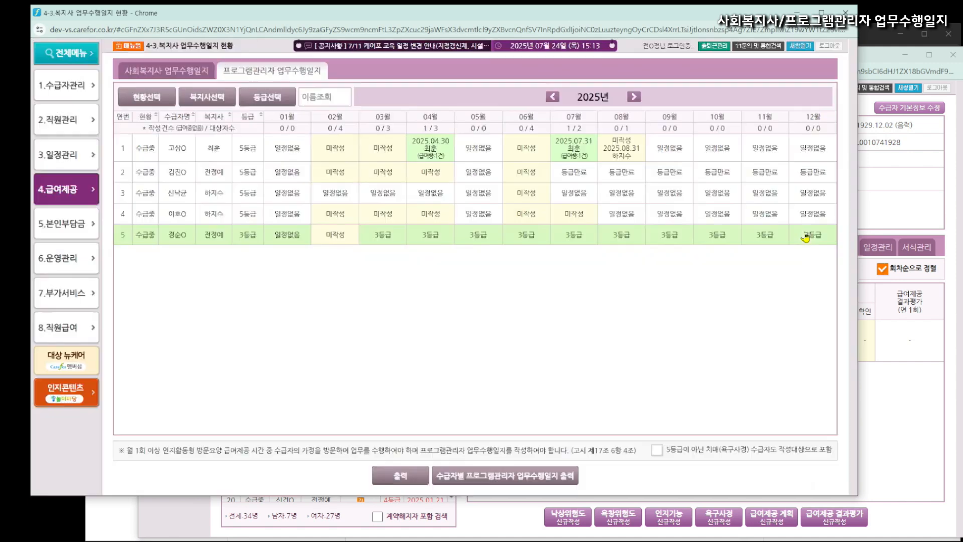
- Compare the 2025 status lists of the social worker logs and the program manager logs
click(192, 76)
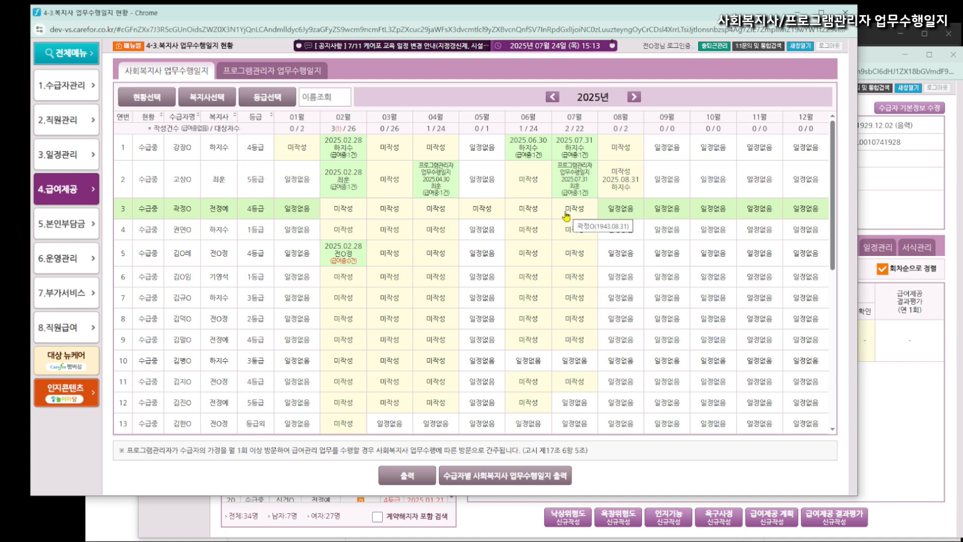
click(257, 77)
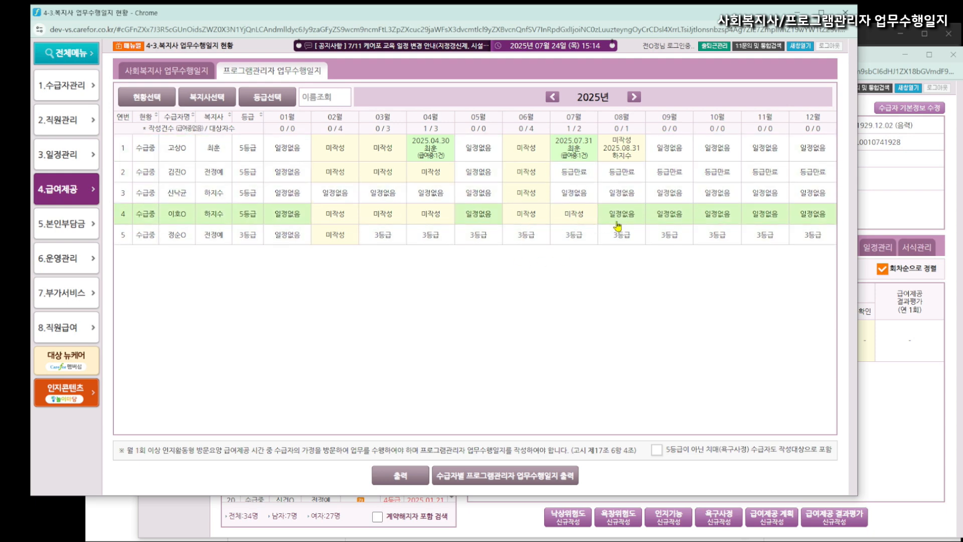
click(164, 82)
- Open the first recipient's 2025.07.31 social worker log for editing and review its counselling, future plan and other matters section
click(740, 191)
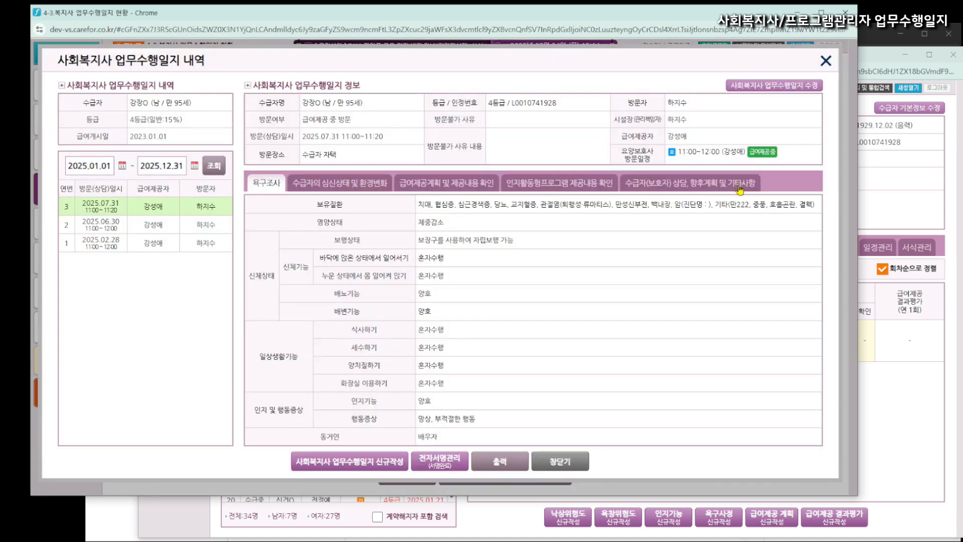
click(751, 87)
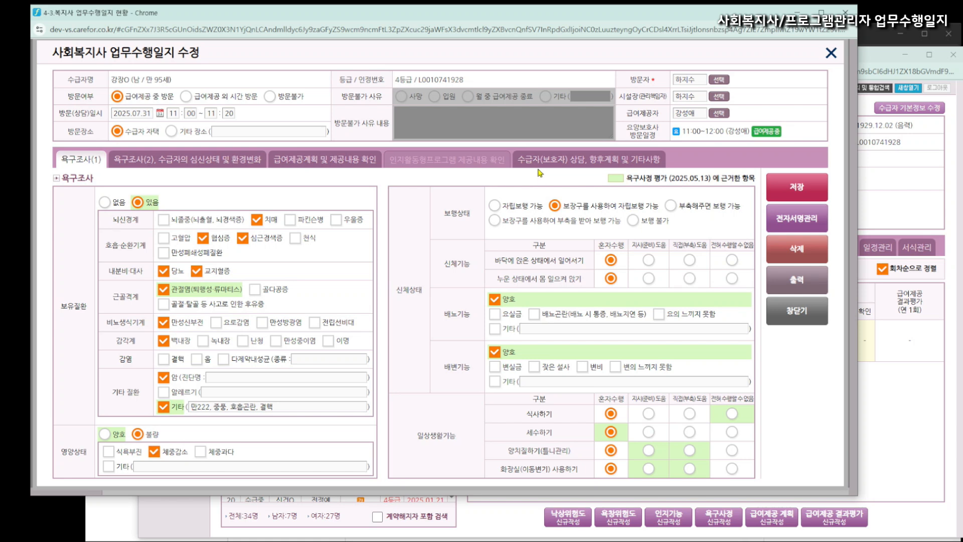
click(537, 161)
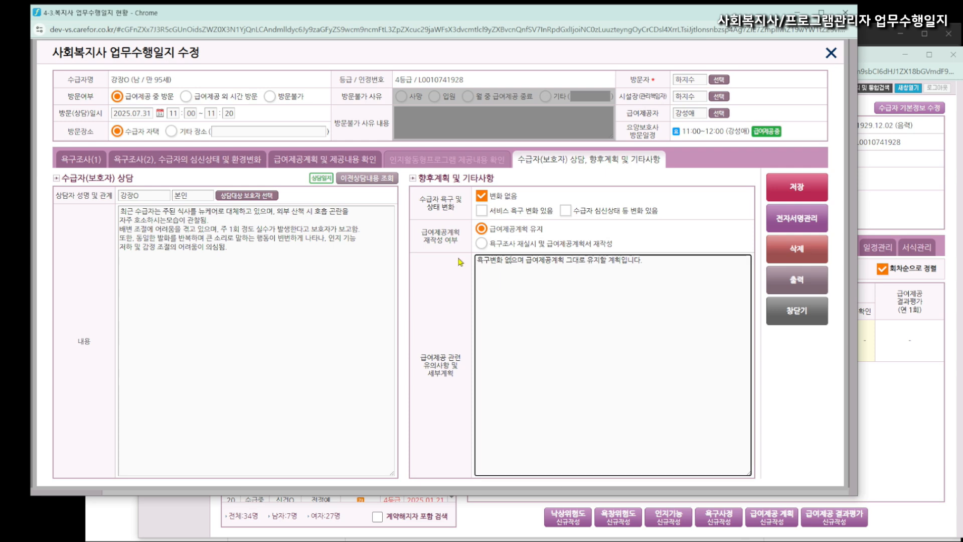
drag(421, 357, 437, 370)
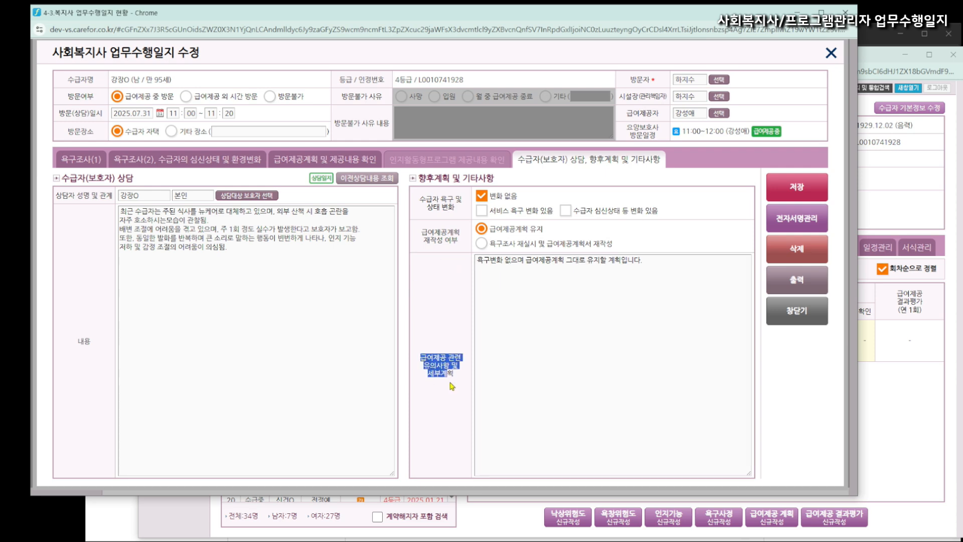
click(452, 384)
- Review the log's needs survey, condition change, service plan and provision check, and counselling sections once more
click(135, 161)
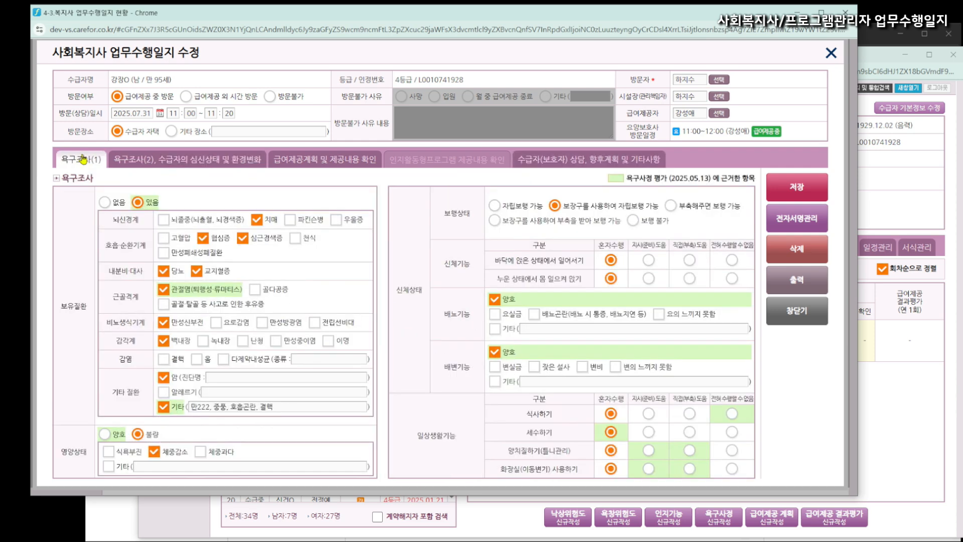
click(273, 161)
click(215, 160)
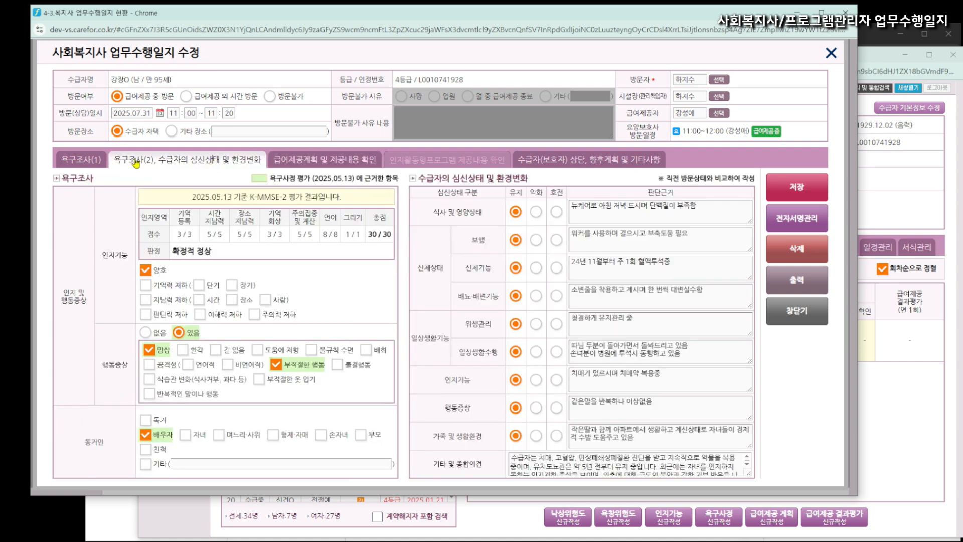
click(93, 160)
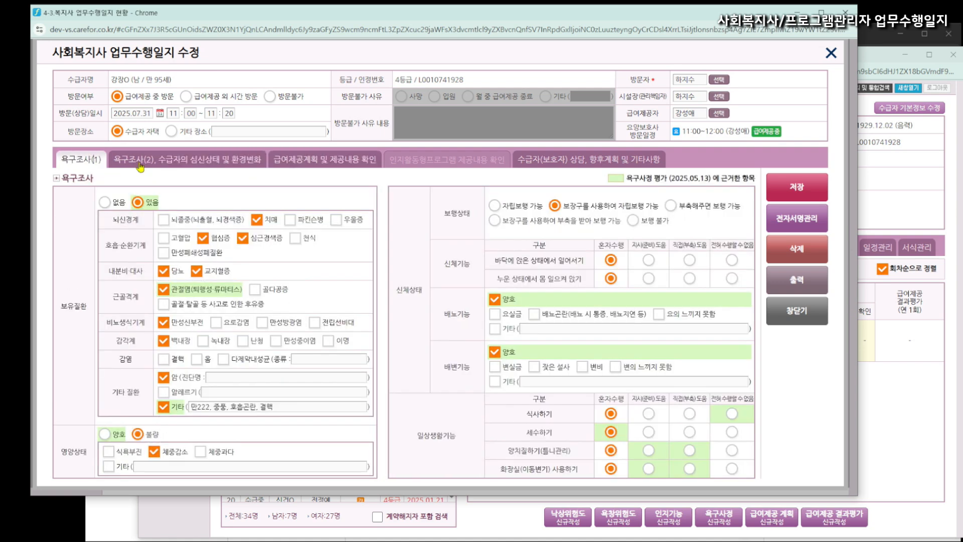
click(141, 166)
click(314, 163)
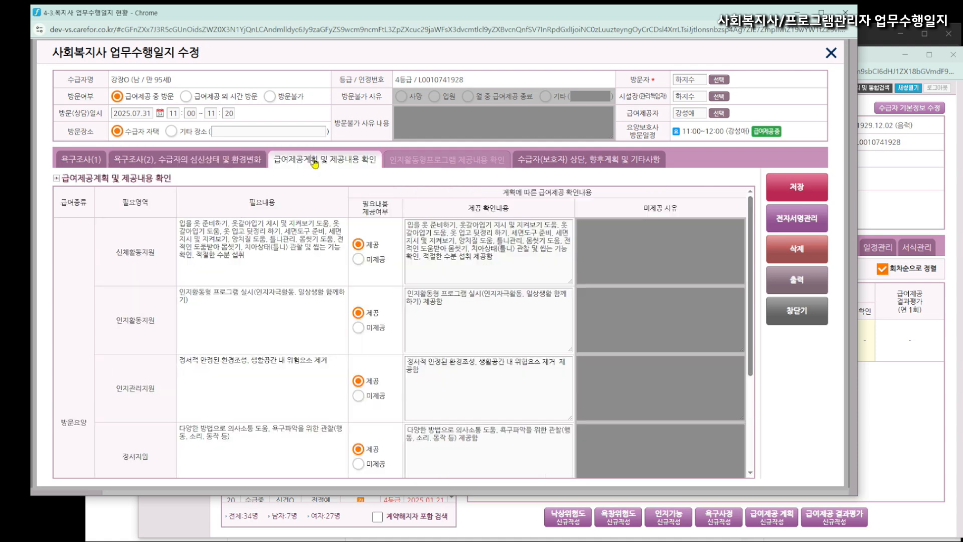
click(430, 227)
click(499, 298)
click(552, 166)
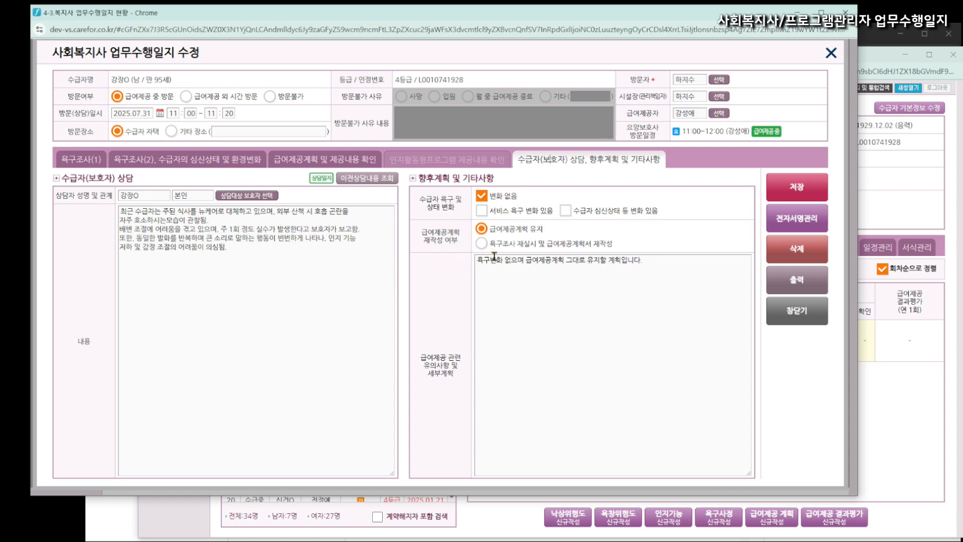
- Close the log windows and check the manual (매뉴얼) list for the work log status page
click(784, 311)
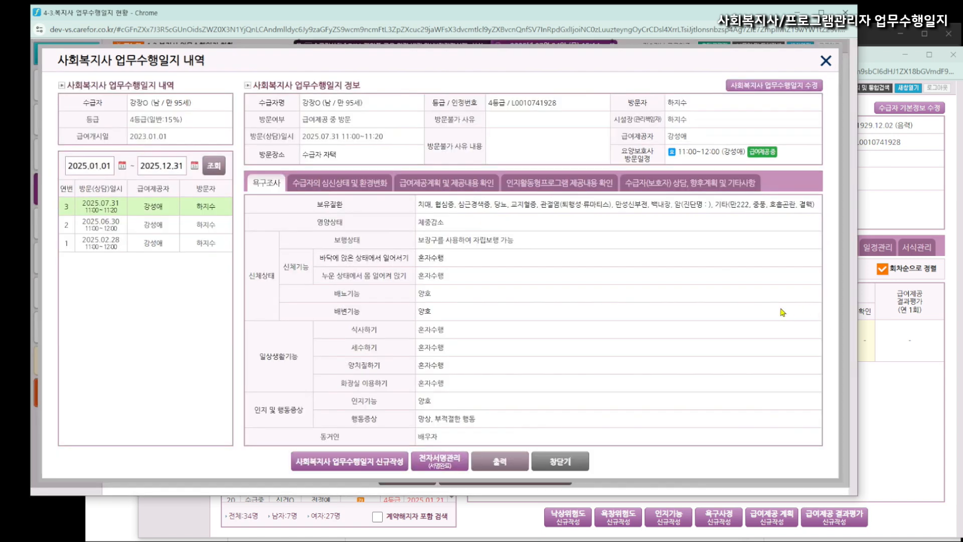
click(558, 463)
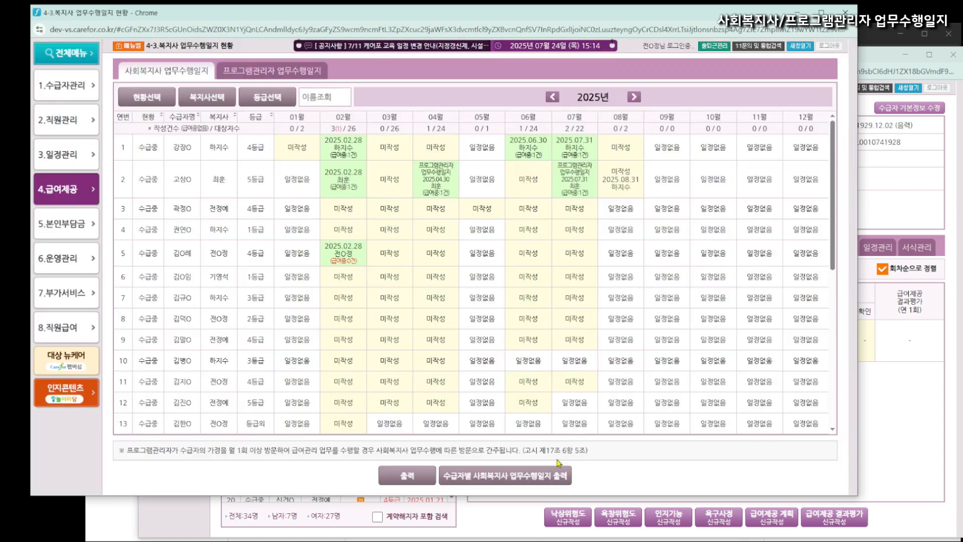
click(136, 47)
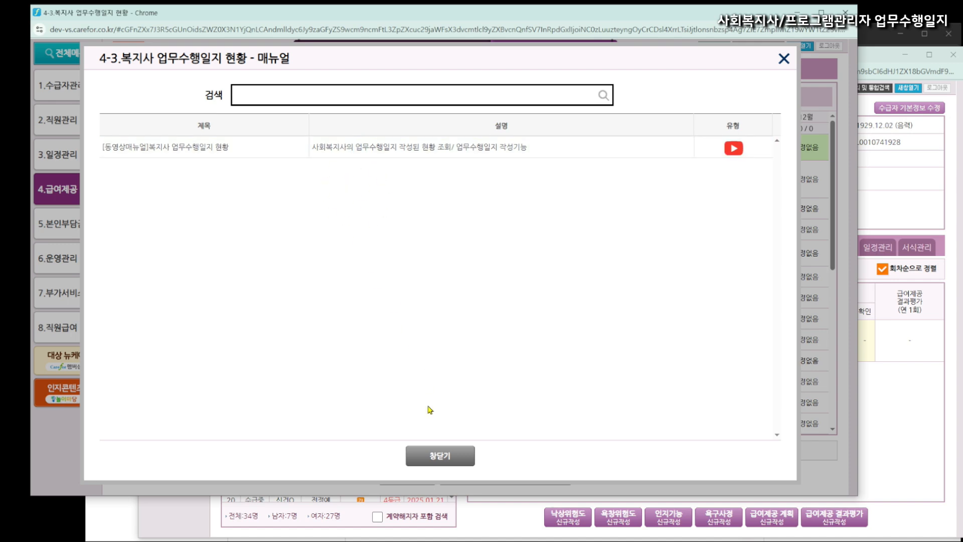
click(436, 455)
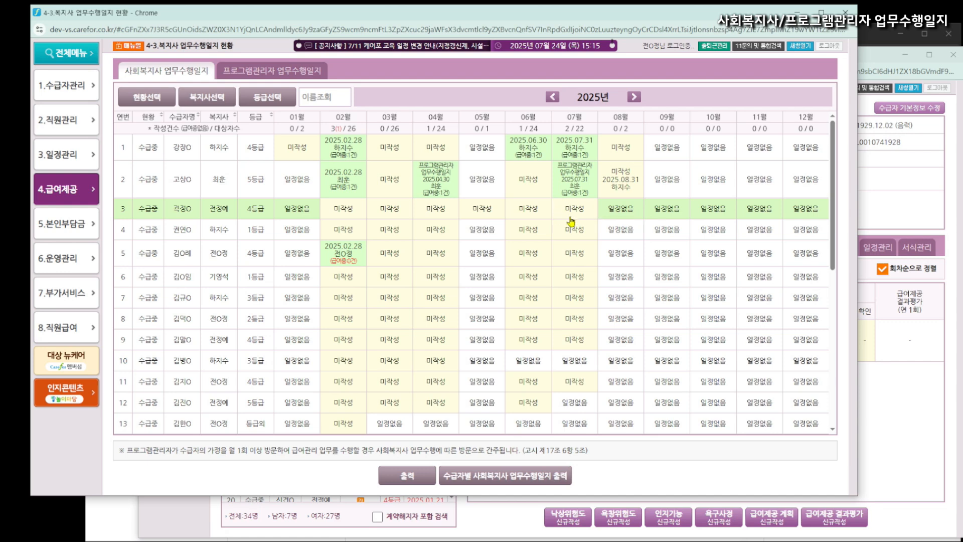
- Compare the first recipient's 2025.06.30 log with the 2025.07.31 log
click(539, 158)
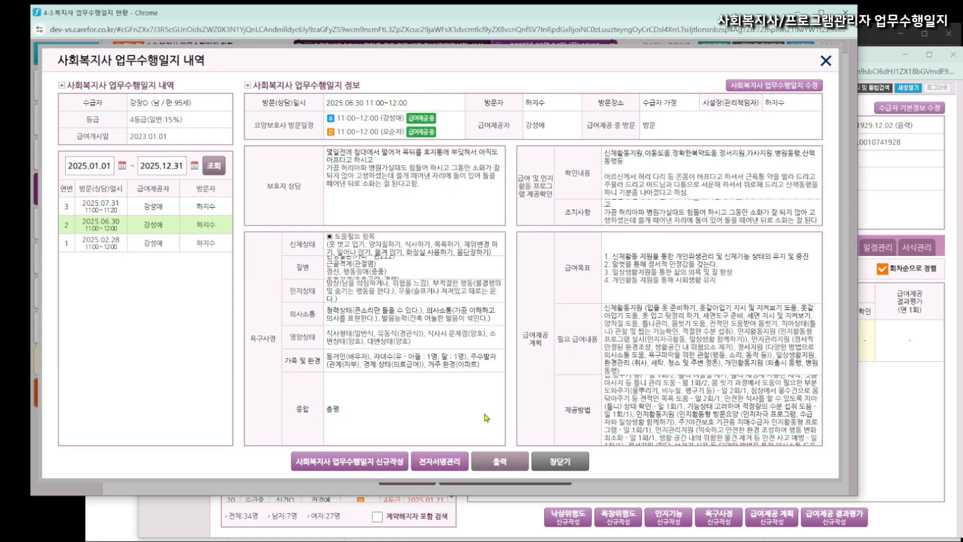
click(581, 471)
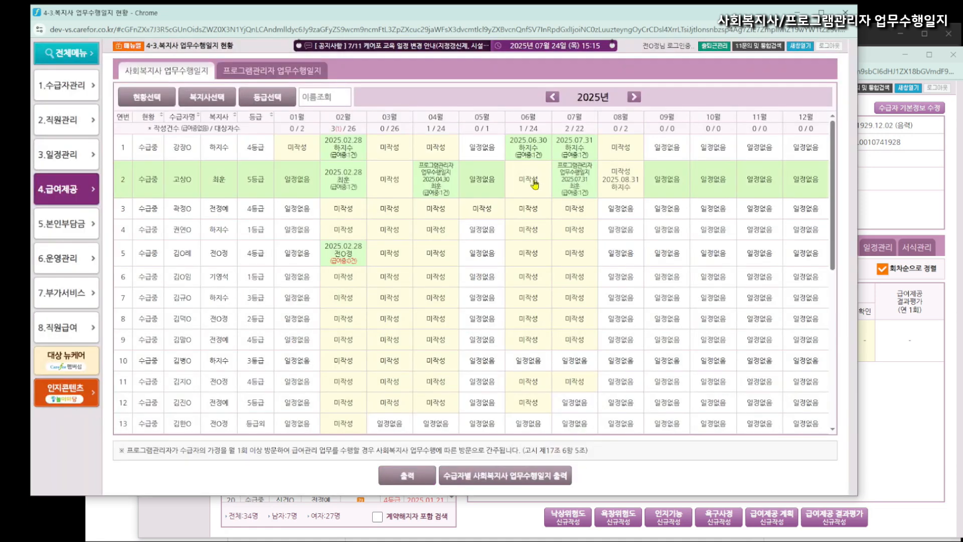
click(586, 150)
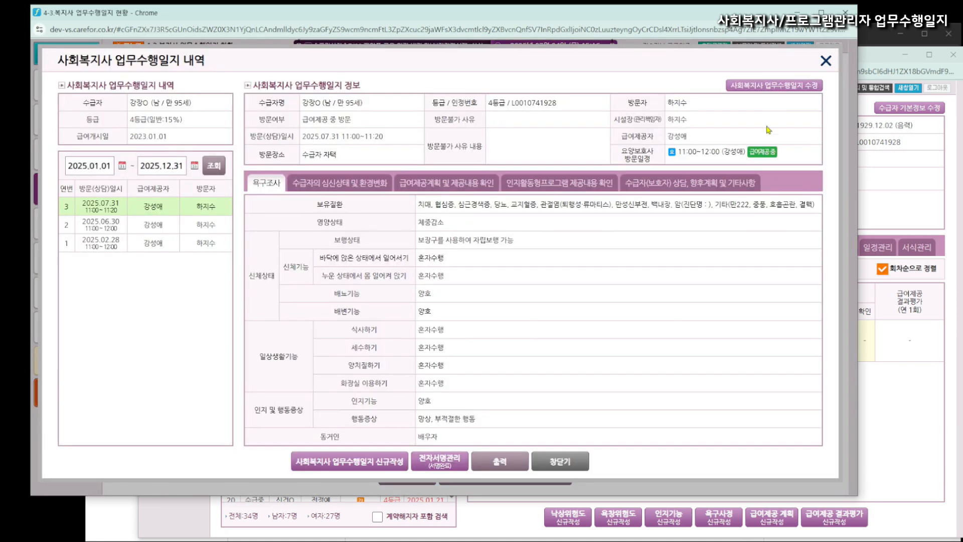
- Start a new social worker log from the 2025.07.31 record, review its sections, and close it without saving
click(327, 466)
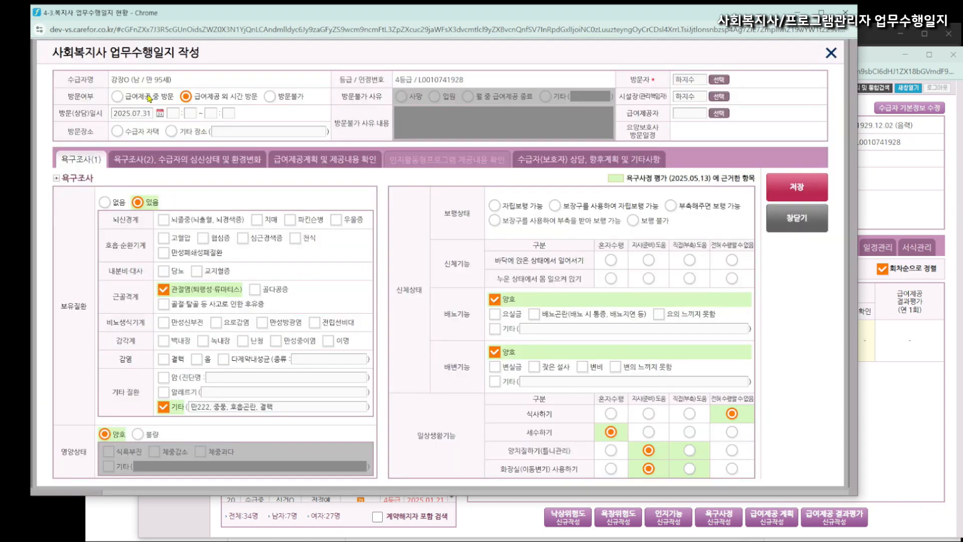
click(182, 162)
click(290, 165)
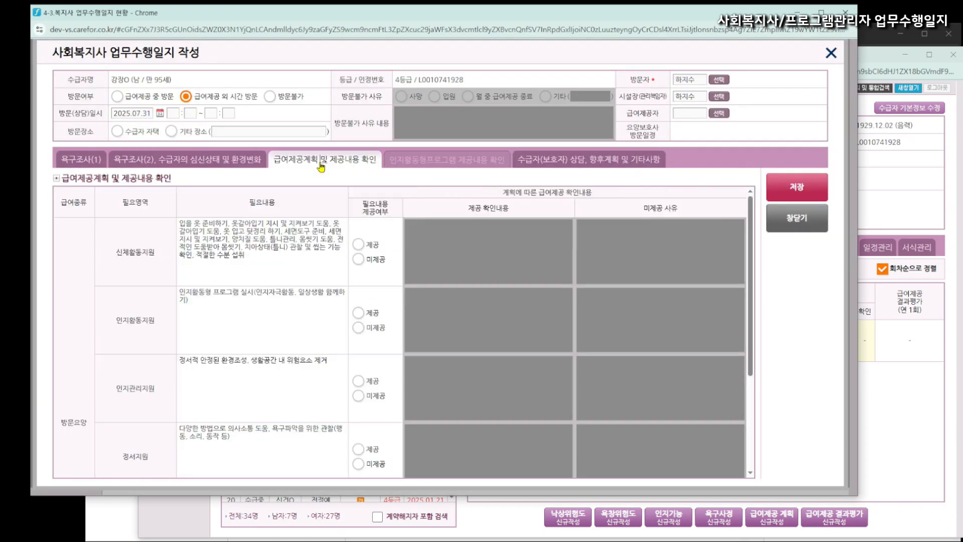
click(534, 160)
click(248, 162)
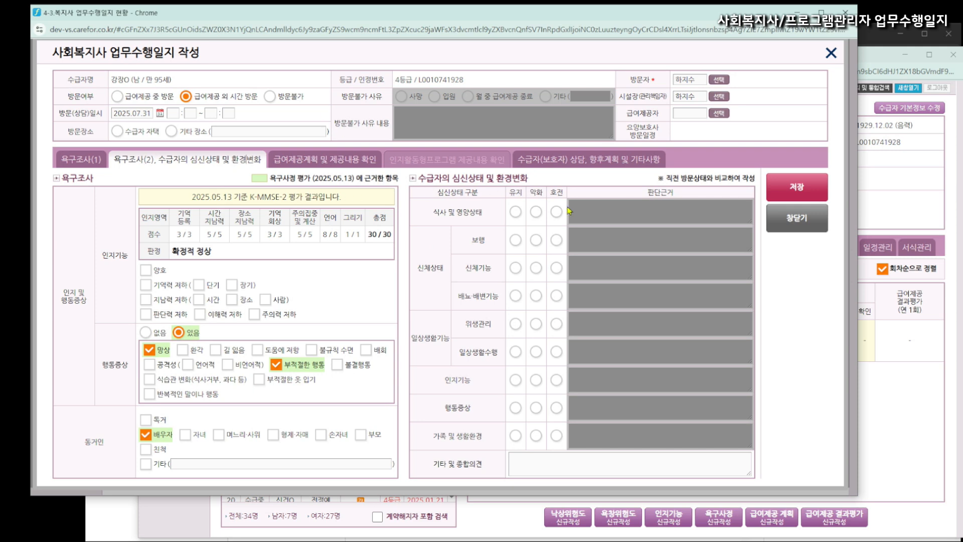
click(809, 232)
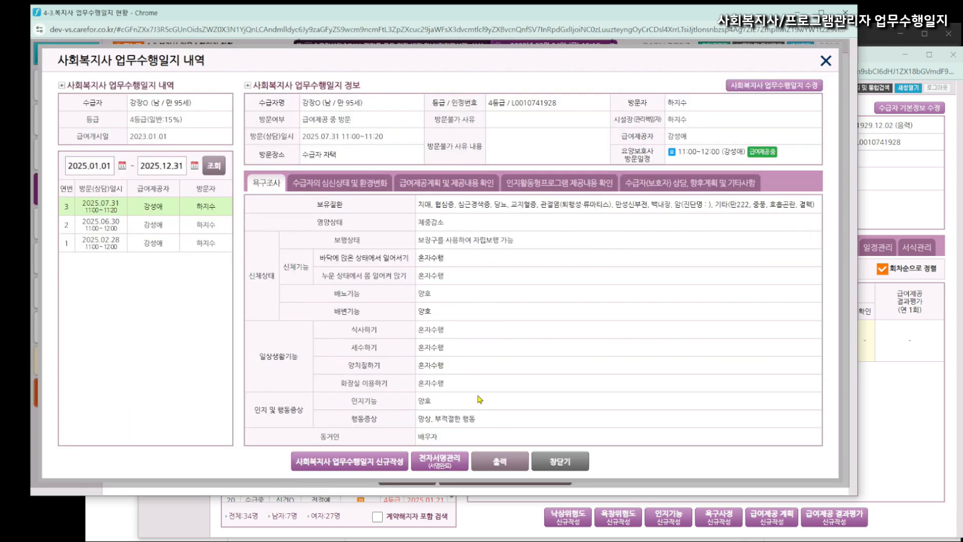
click(560, 461)
- Open the third recipient's unwritten July log, check the needs assessment date it is based on and its second needs survey section, and close it
click(570, 220)
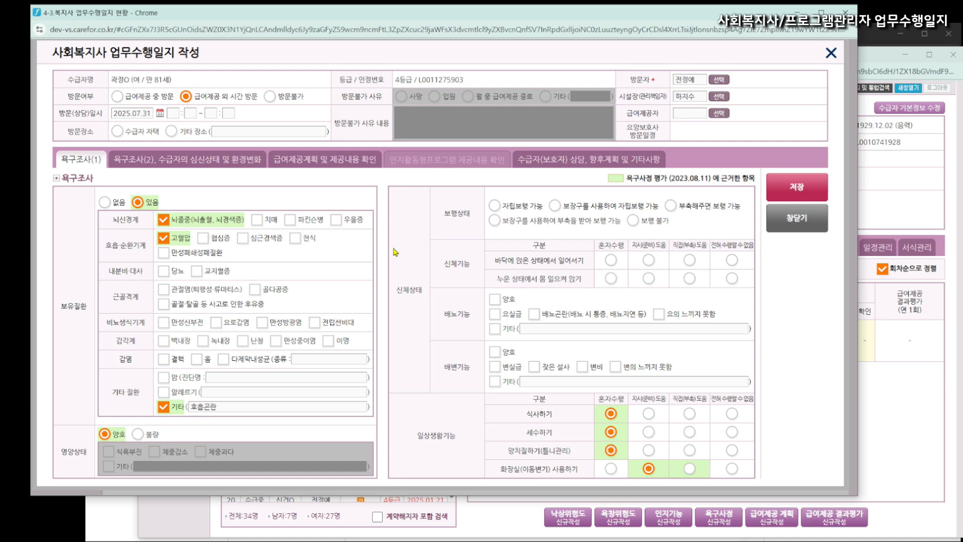
drag(633, 179, 704, 181)
click(704, 181)
click(139, 161)
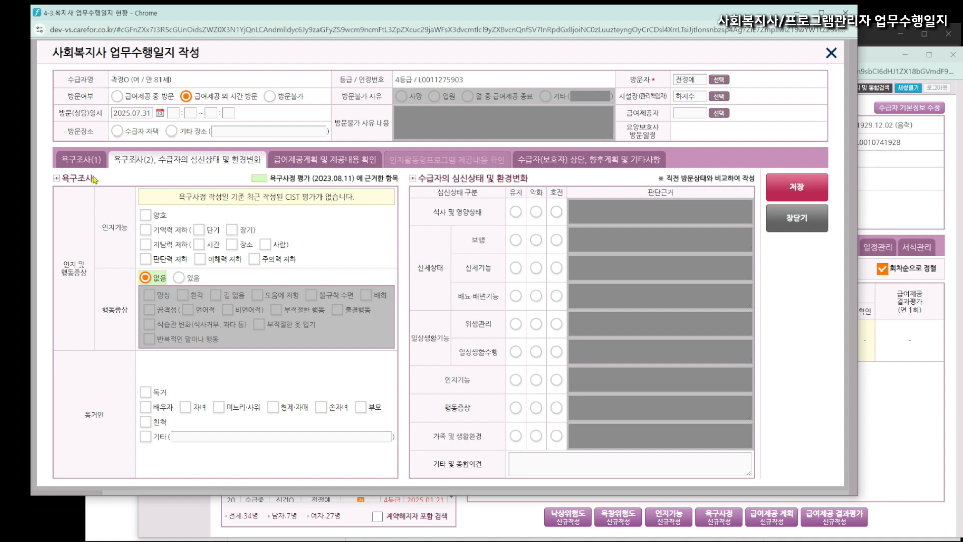
click(787, 216)
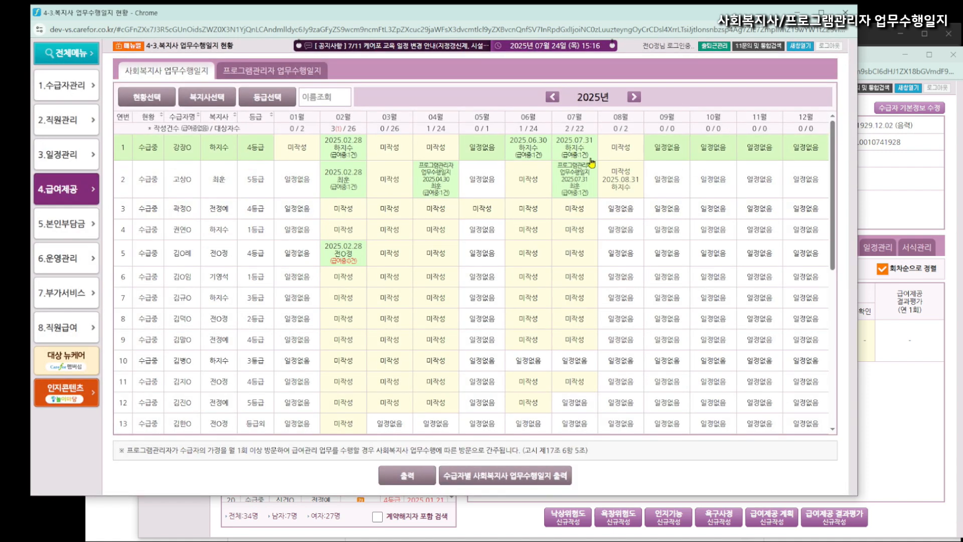
- View the first recipient's 2025.07.31 log, review the needs survey and service plan sections of their unwritten August log, and close it without saving
click(568, 149)
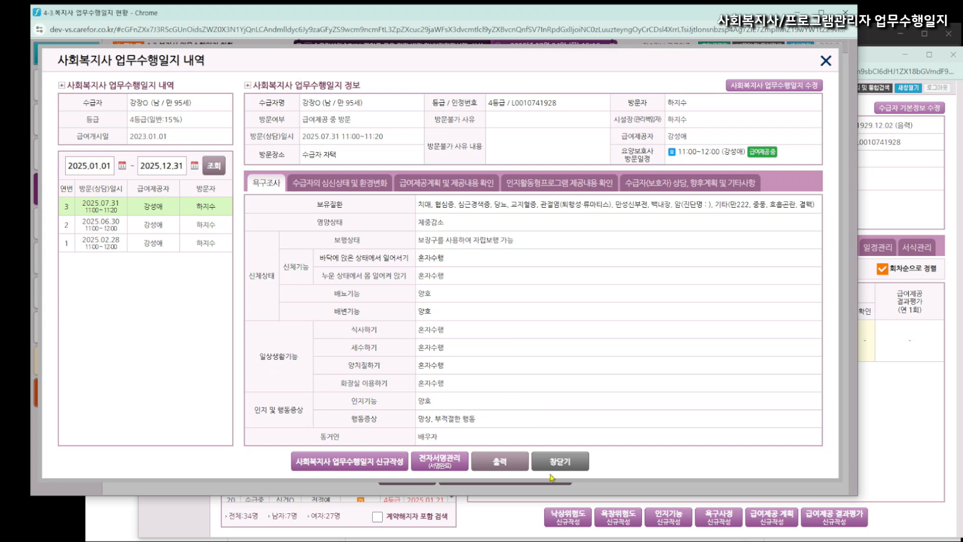
click(552, 462)
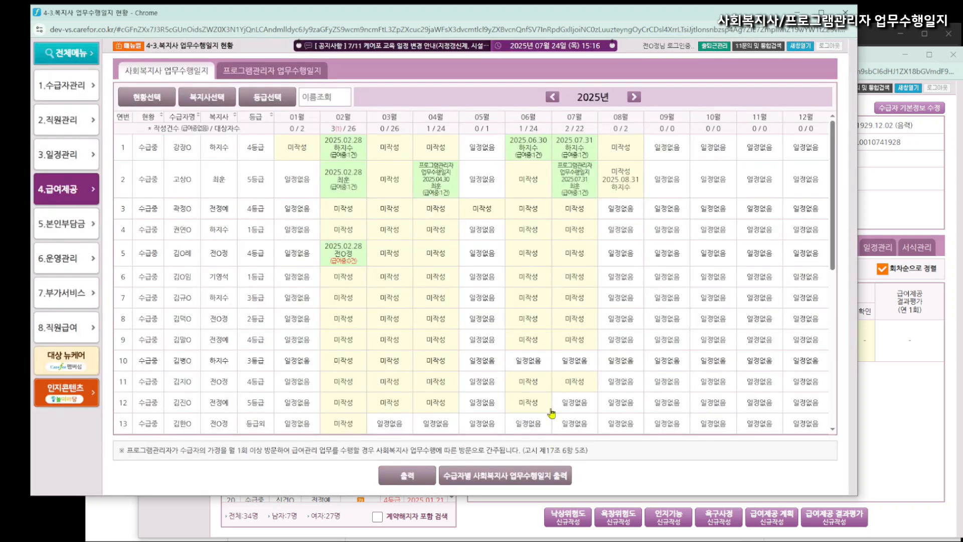
click(621, 146)
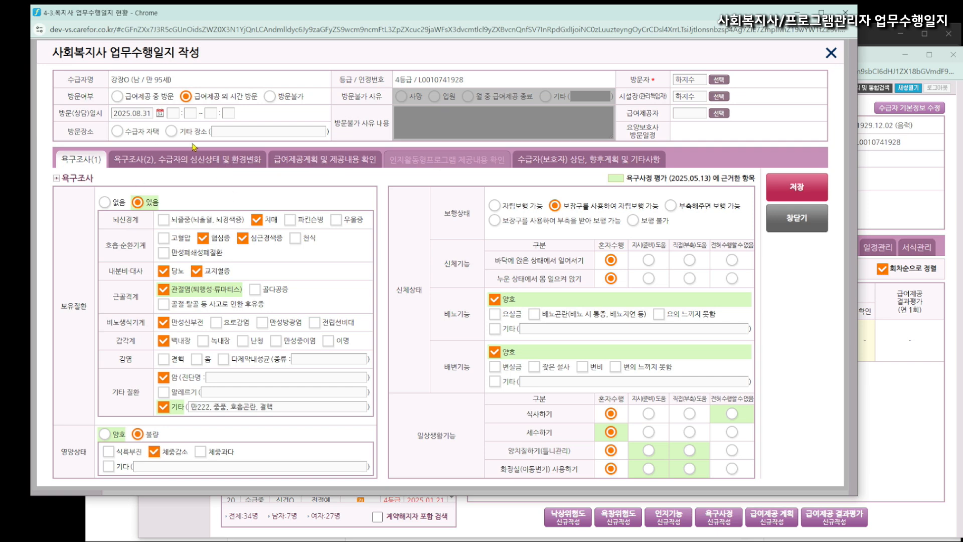
click(142, 162)
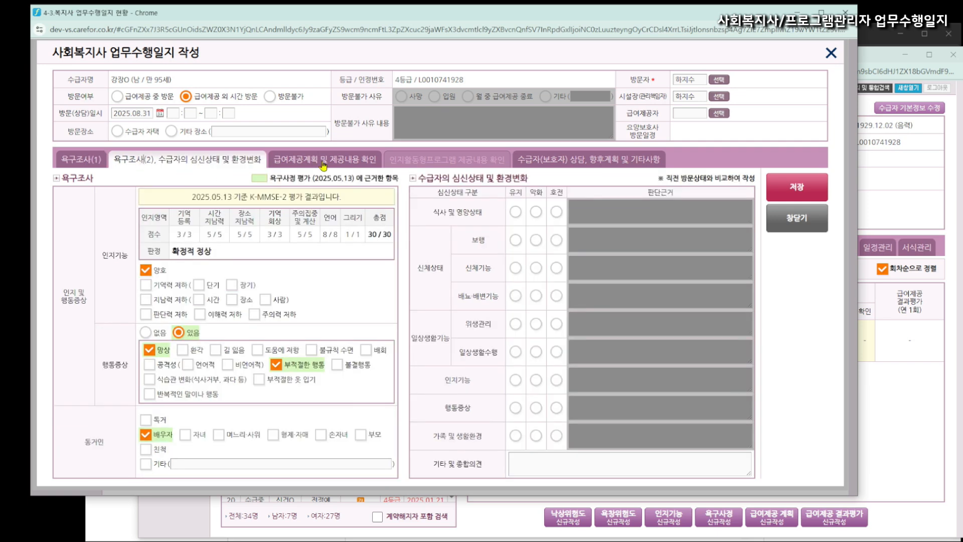
click(323, 161)
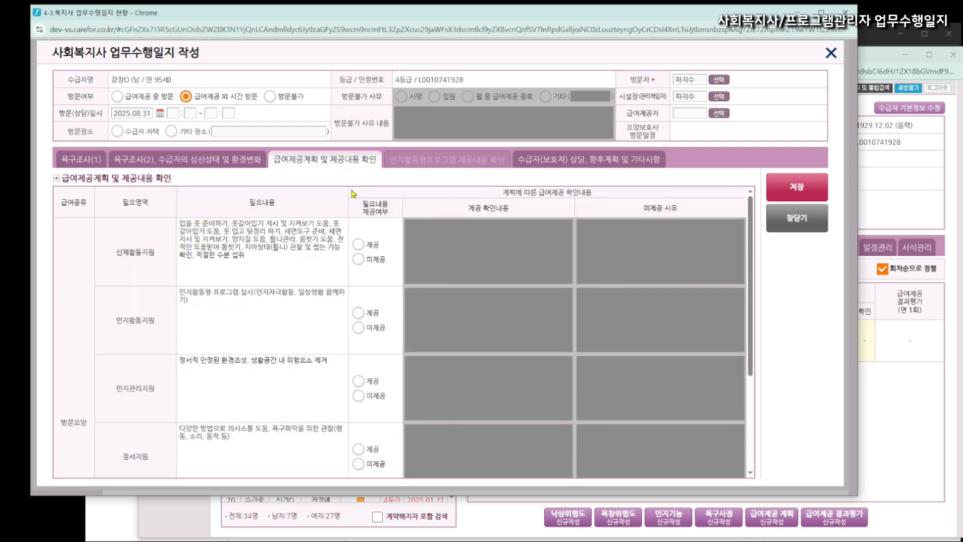
click(793, 227)
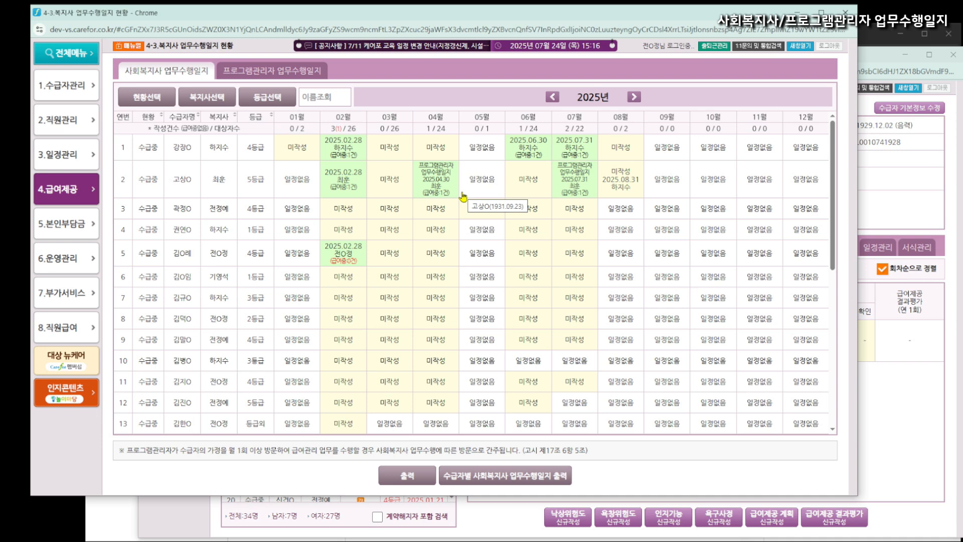
click(512, 162)
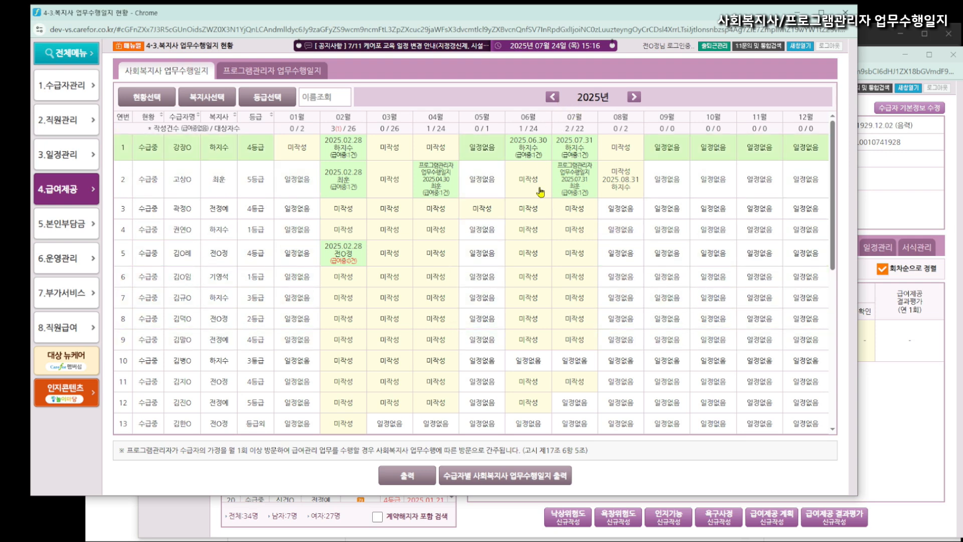
- Compare the third recipient's unwritten July log, including its needs survey and service plan sections, with their unwritten June log form, closing both without saving
click(572, 208)
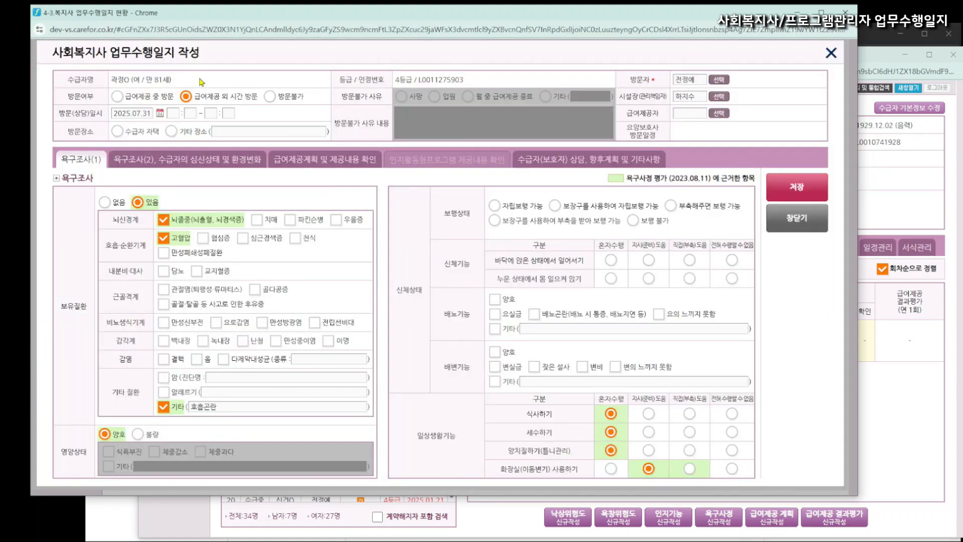
click(176, 159)
click(317, 161)
click(207, 159)
click(70, 160)
click(205, 160)
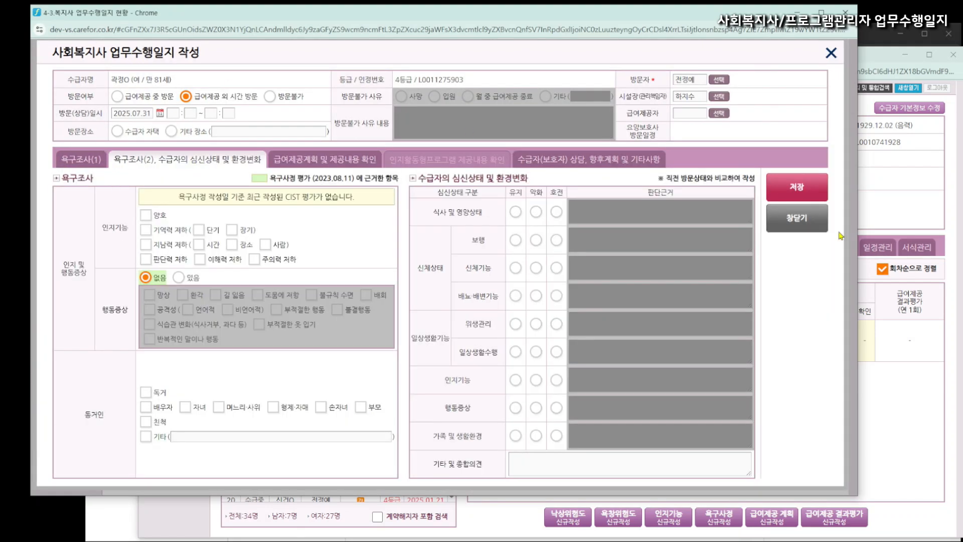
click(804, 227)
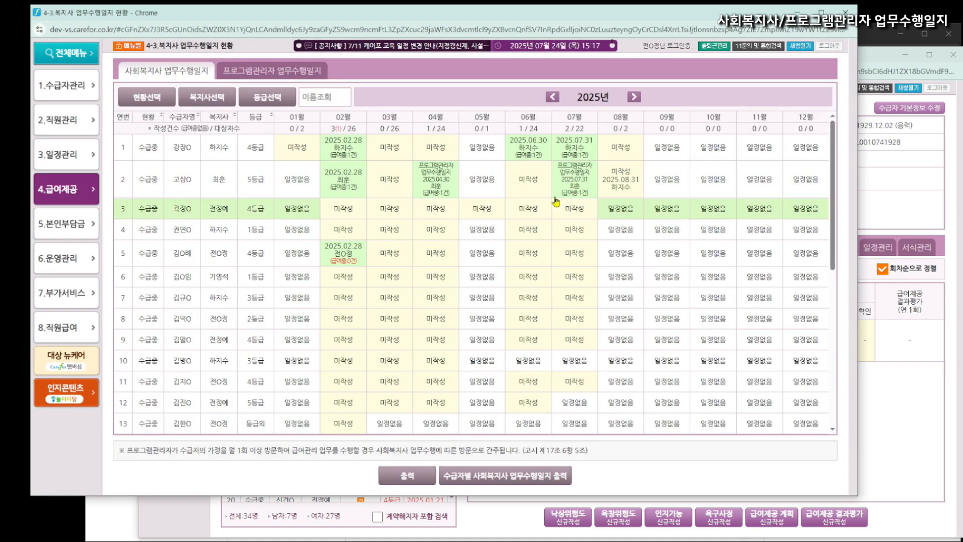
click(525, 209)
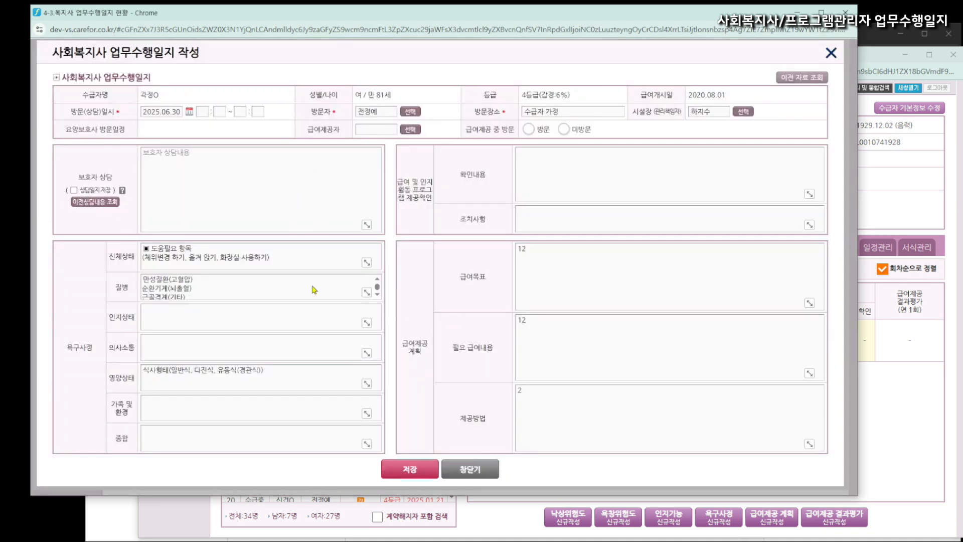
click(464, 474)
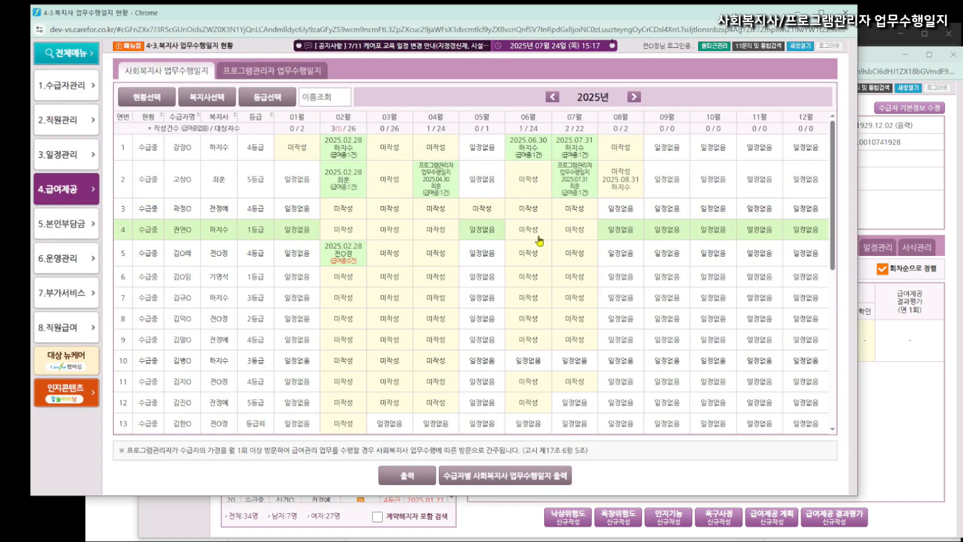